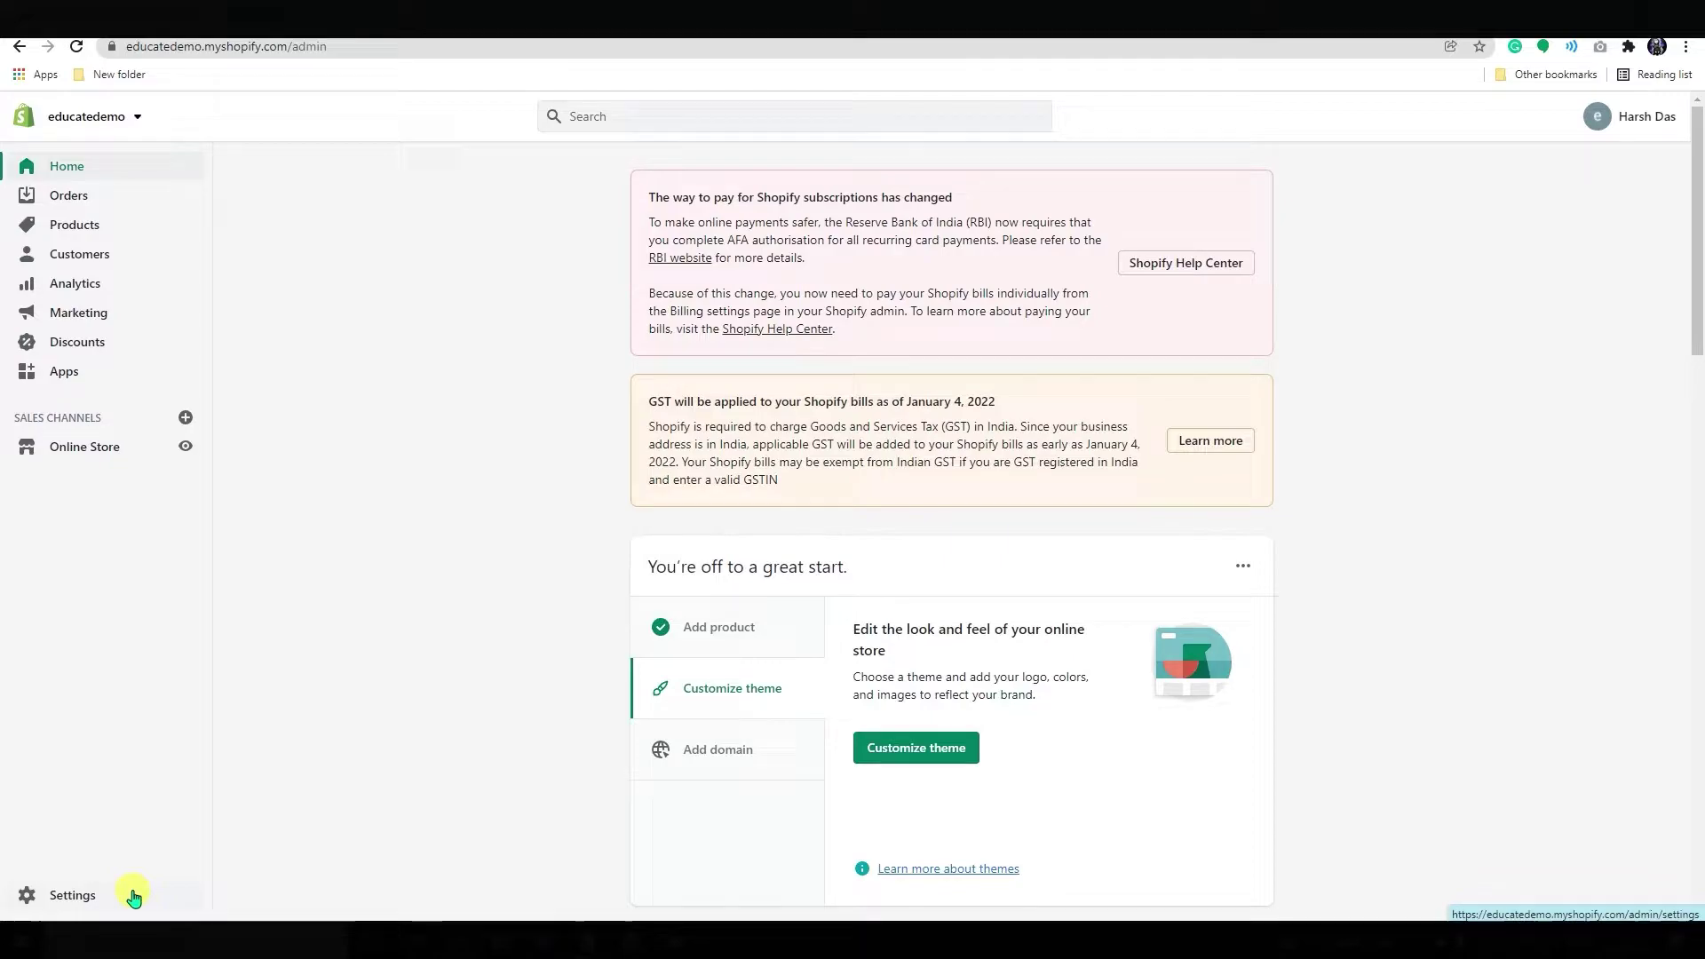
Go to the Users and permissions settings and compare the available store plans.
left_click(66, 903)
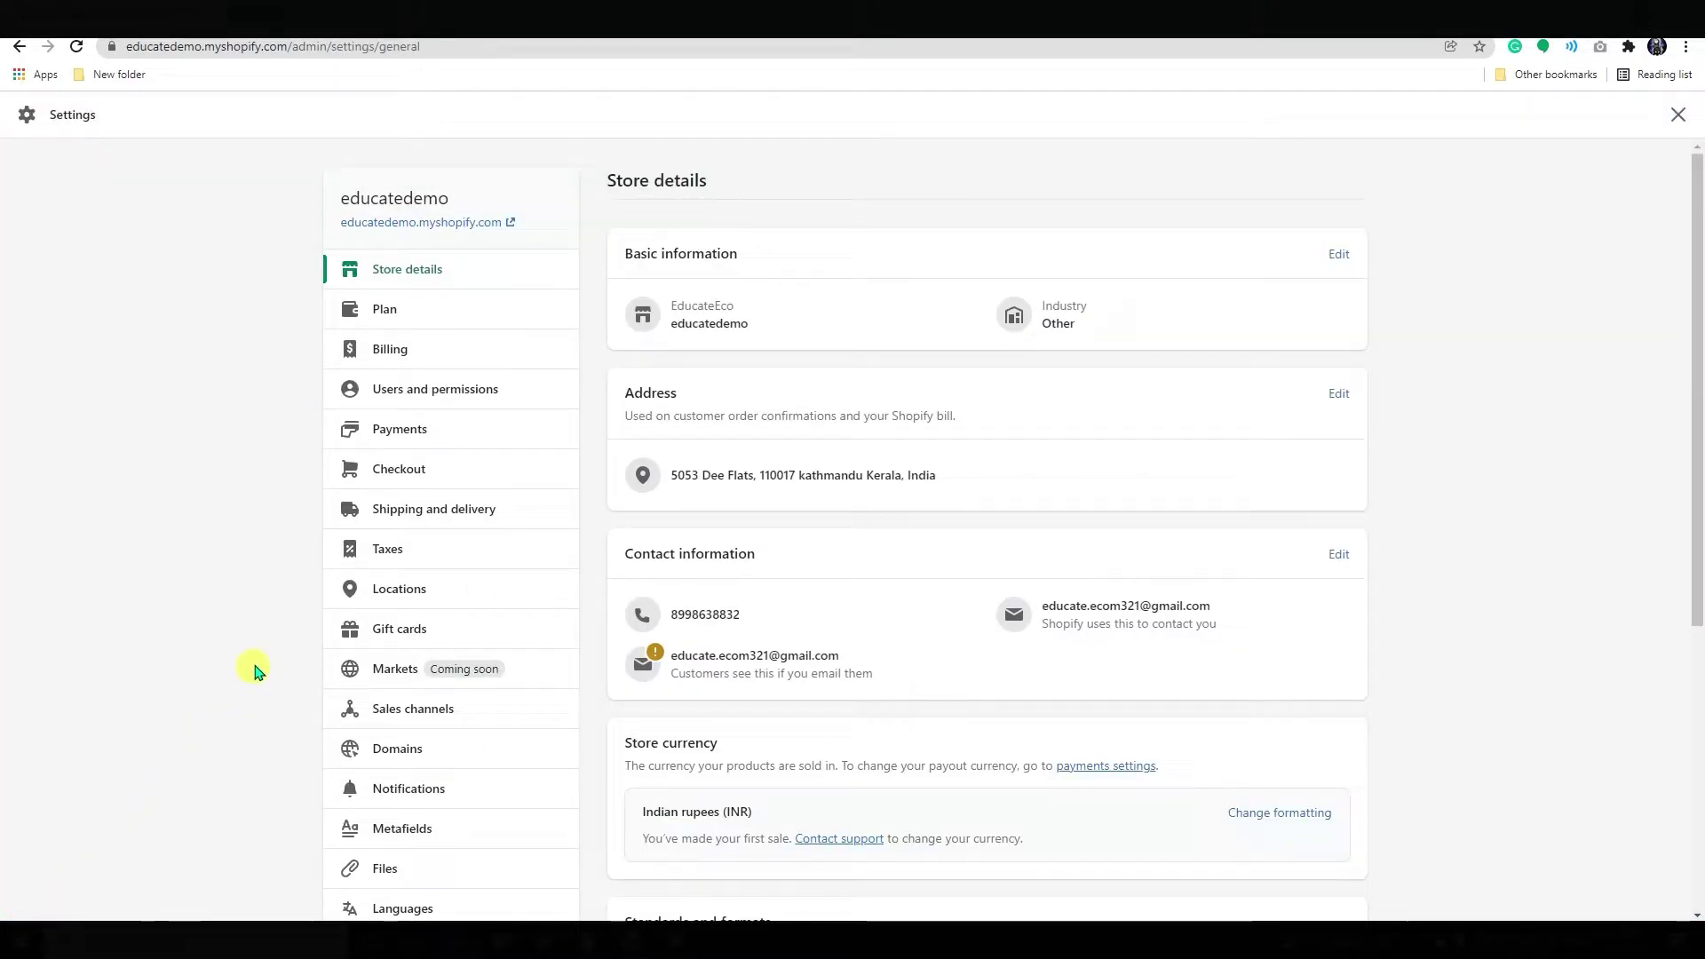
left_click(464, 395)
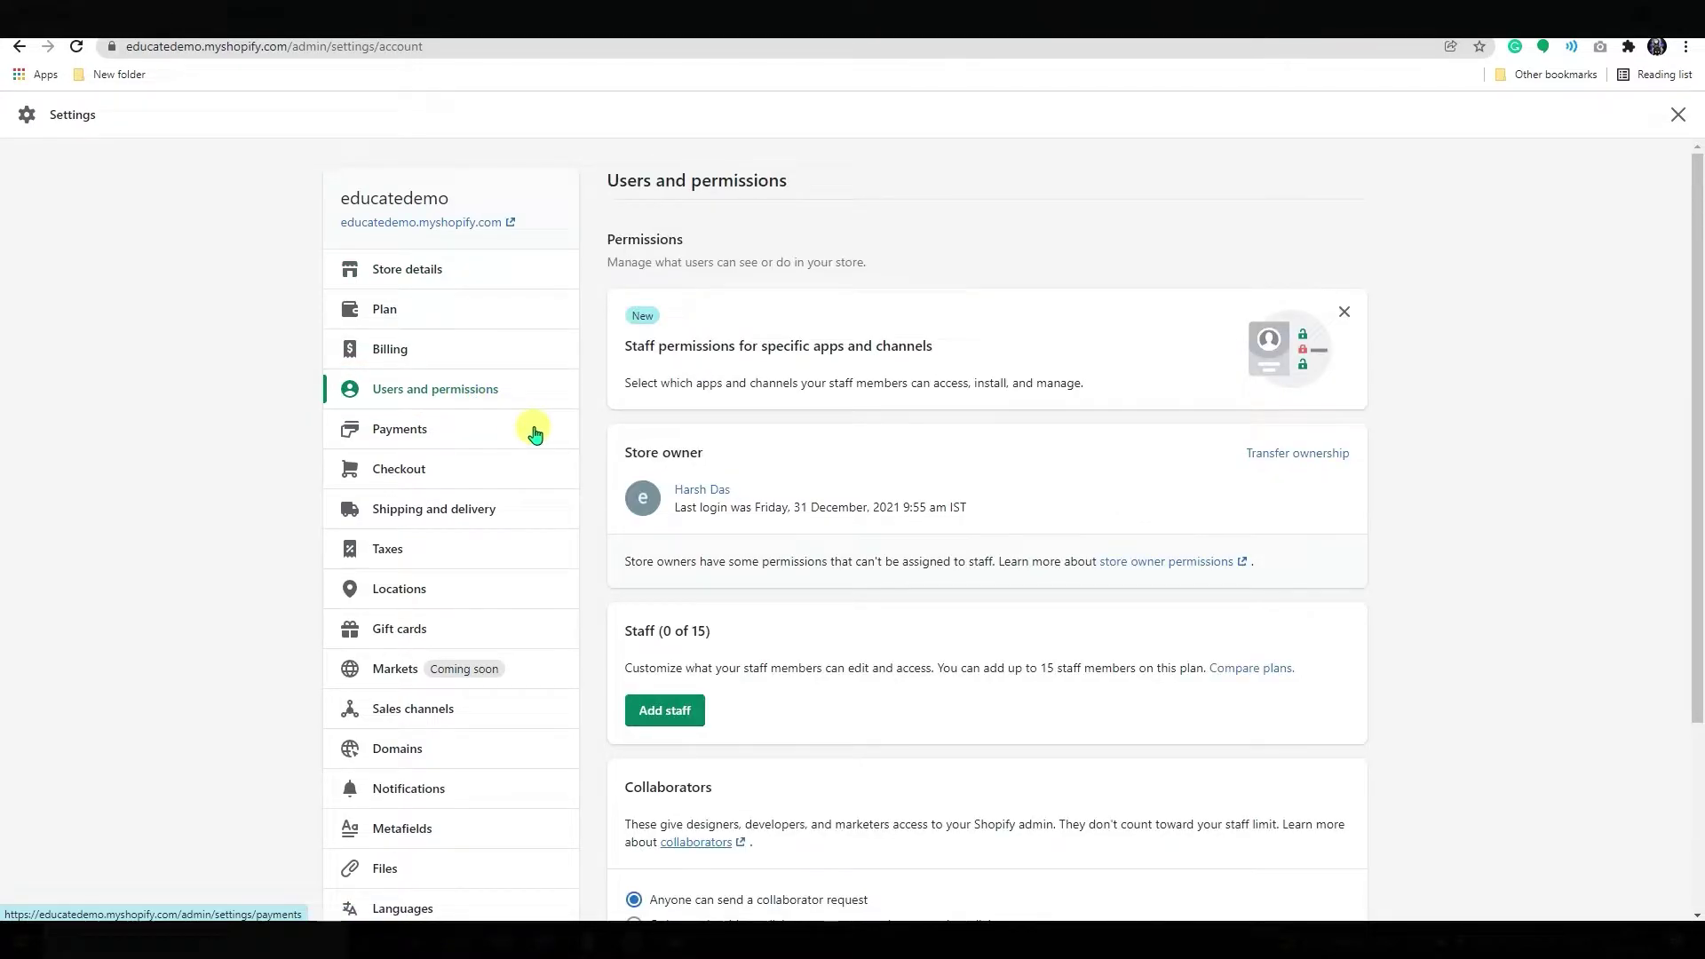
scroll(653, 520, "down", 1)
scroll(659, 529, "down", 1)
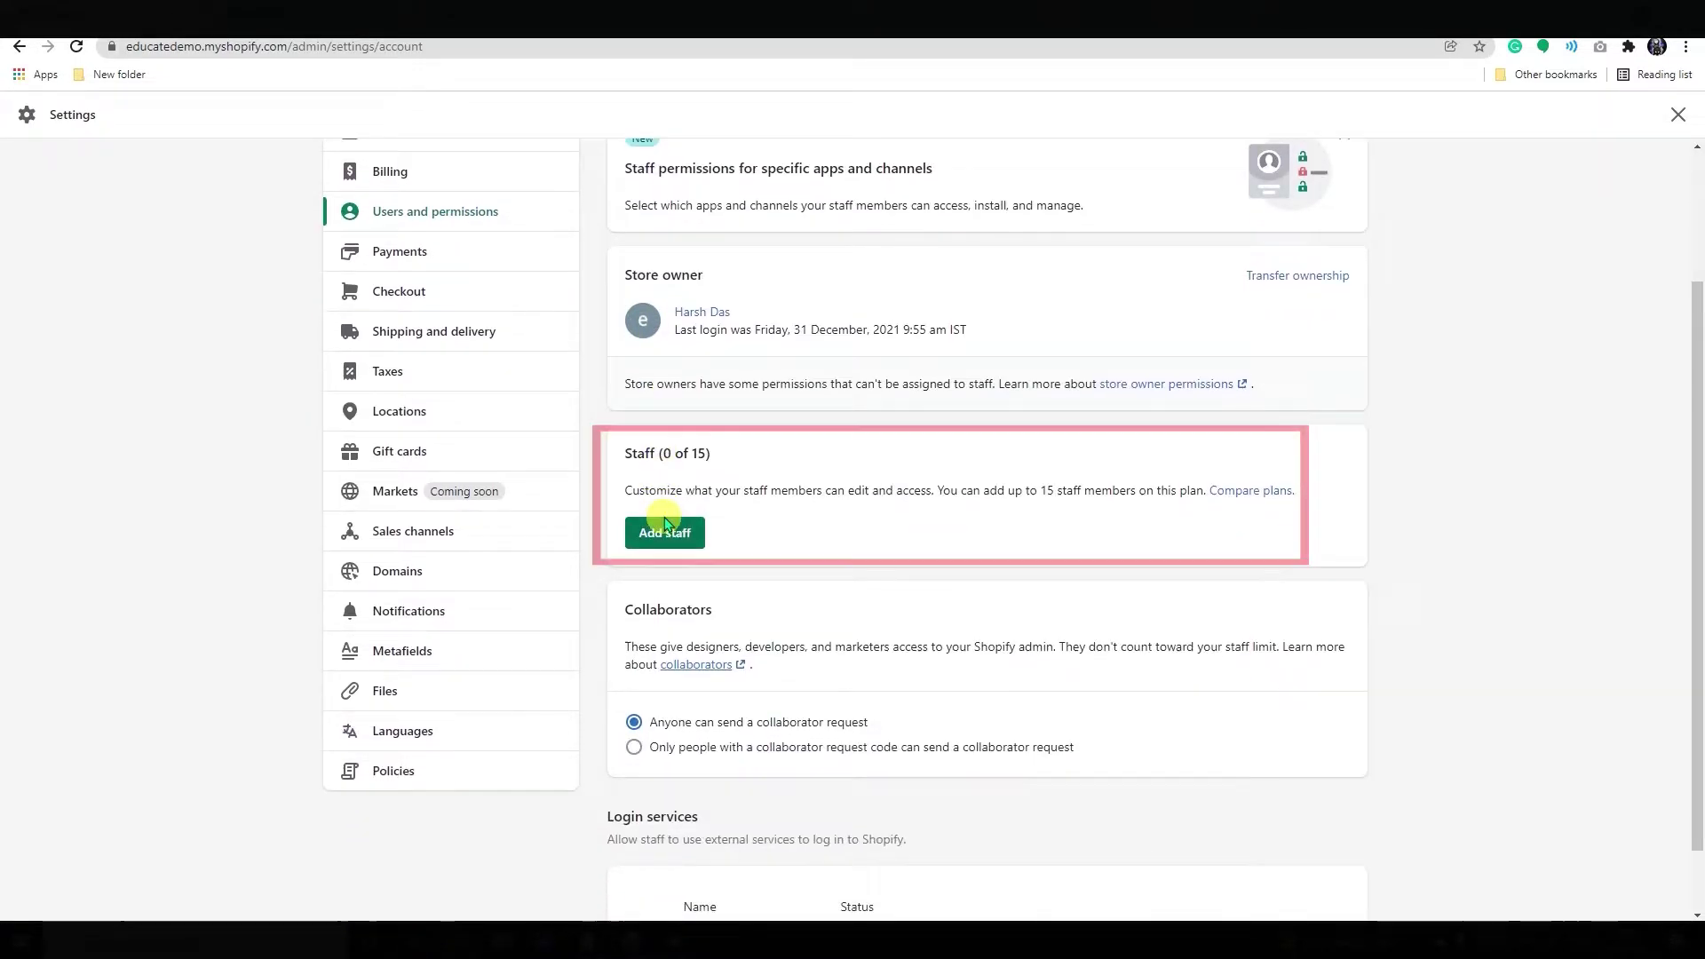
left_click(1245, 490)
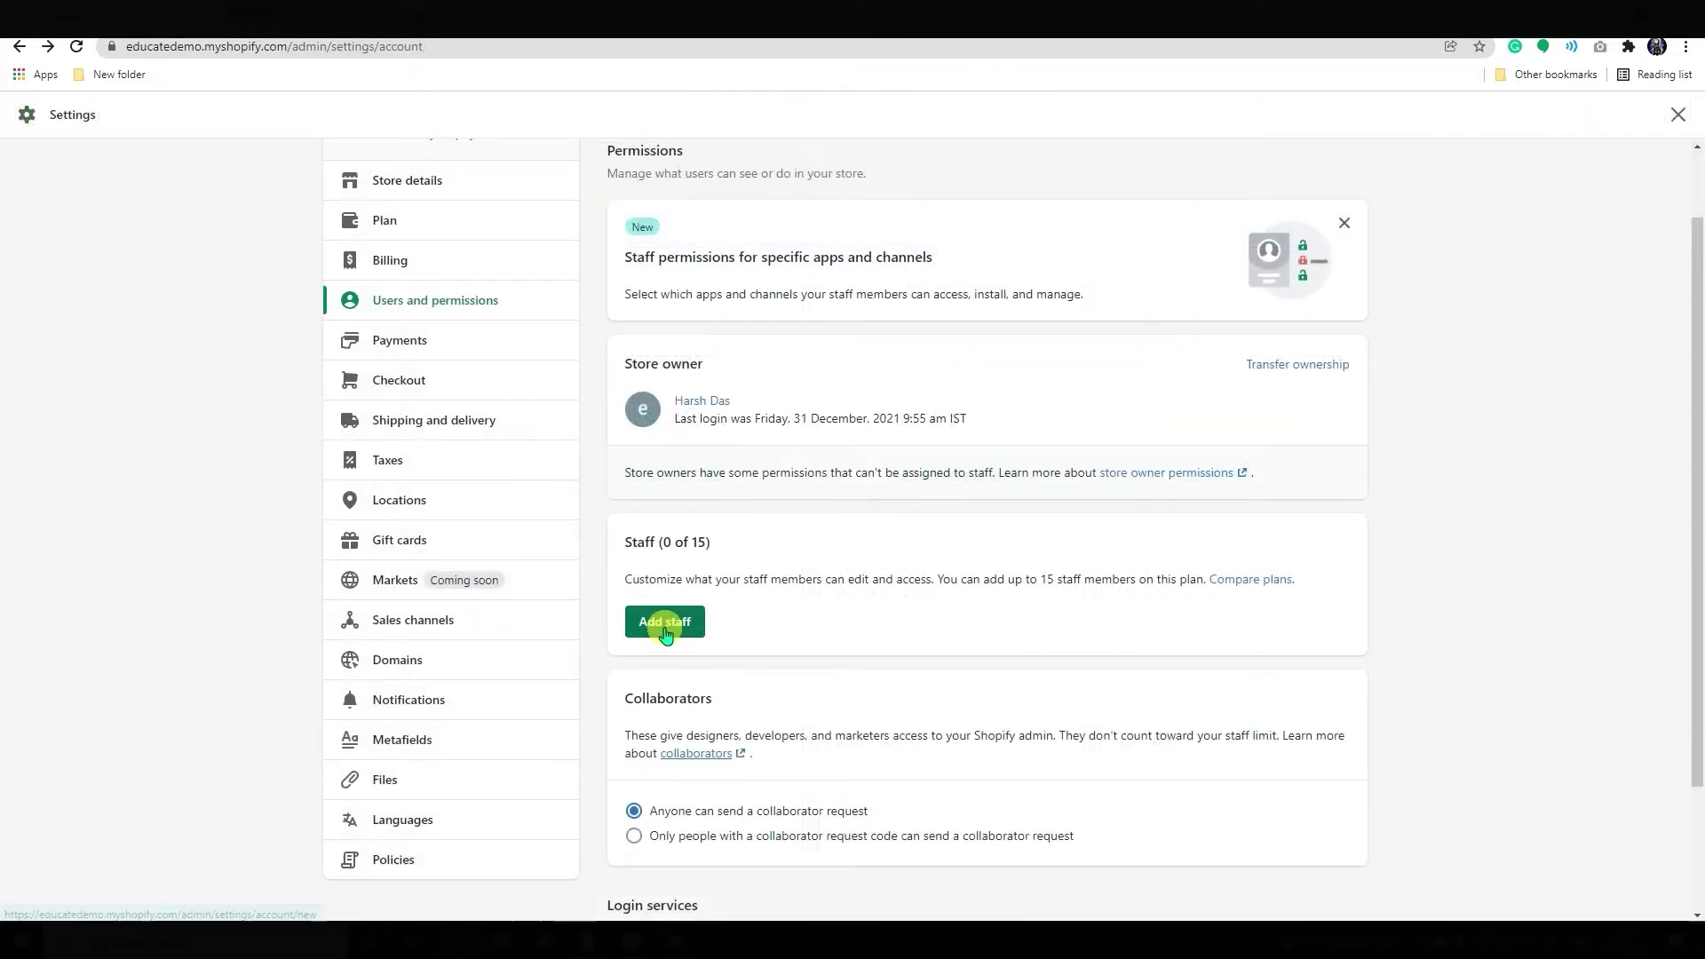
left_click(647, 623)
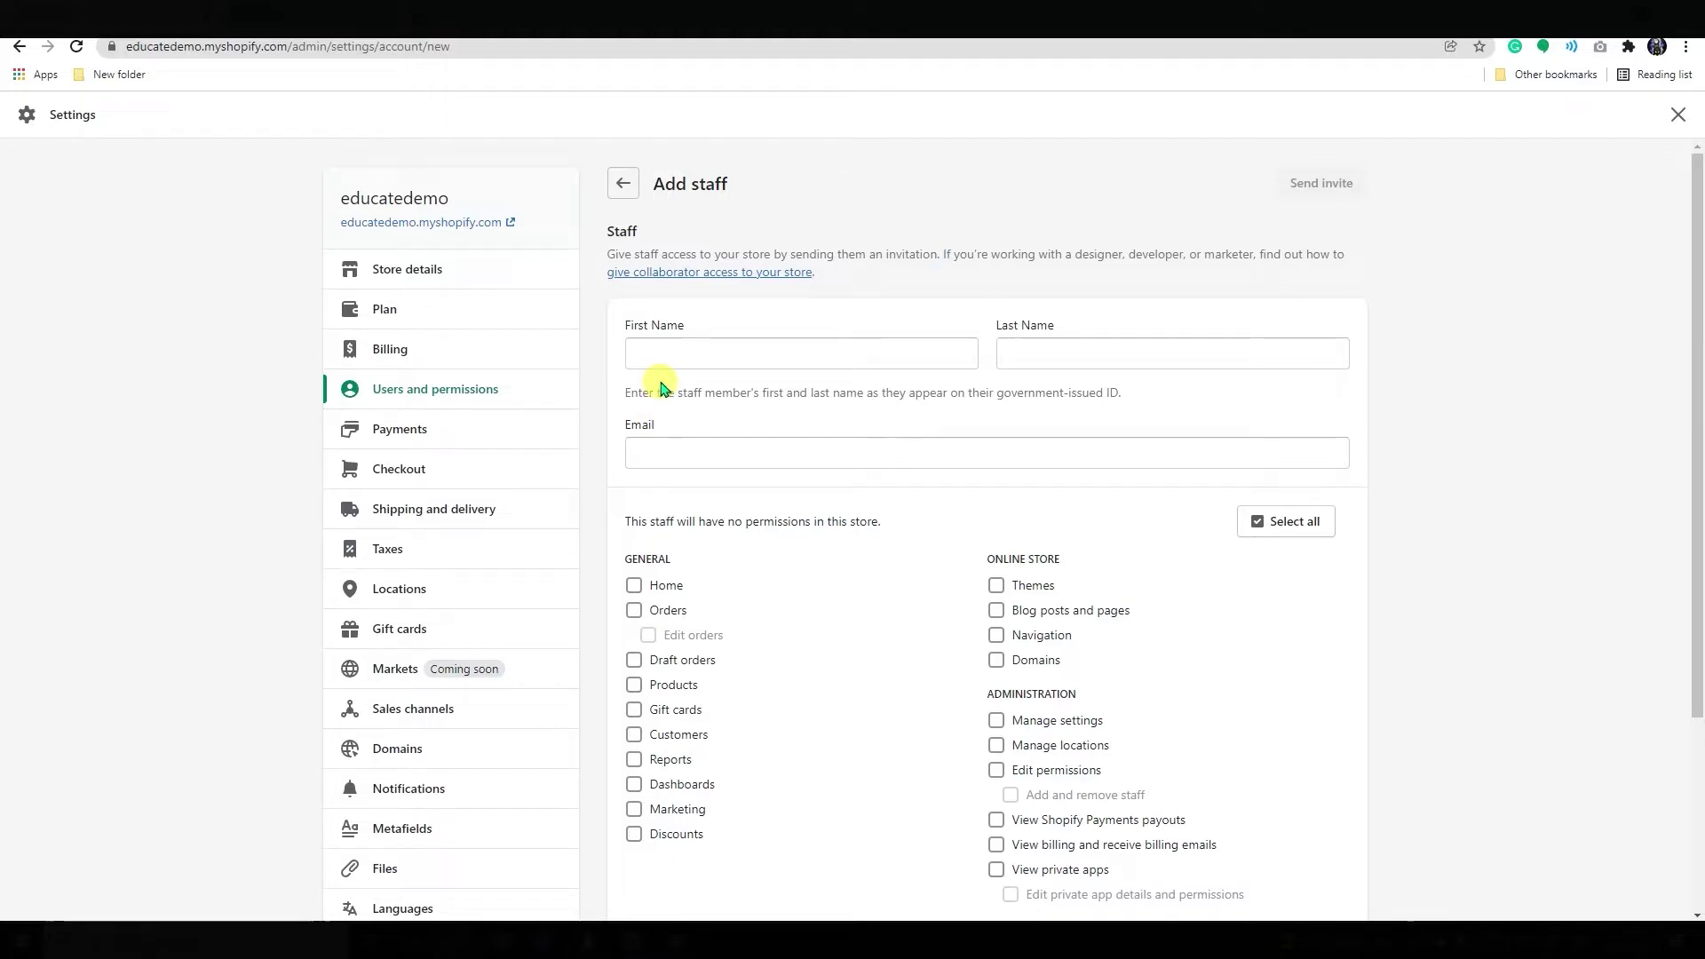
left_click(664, 357)
type("Elliot")
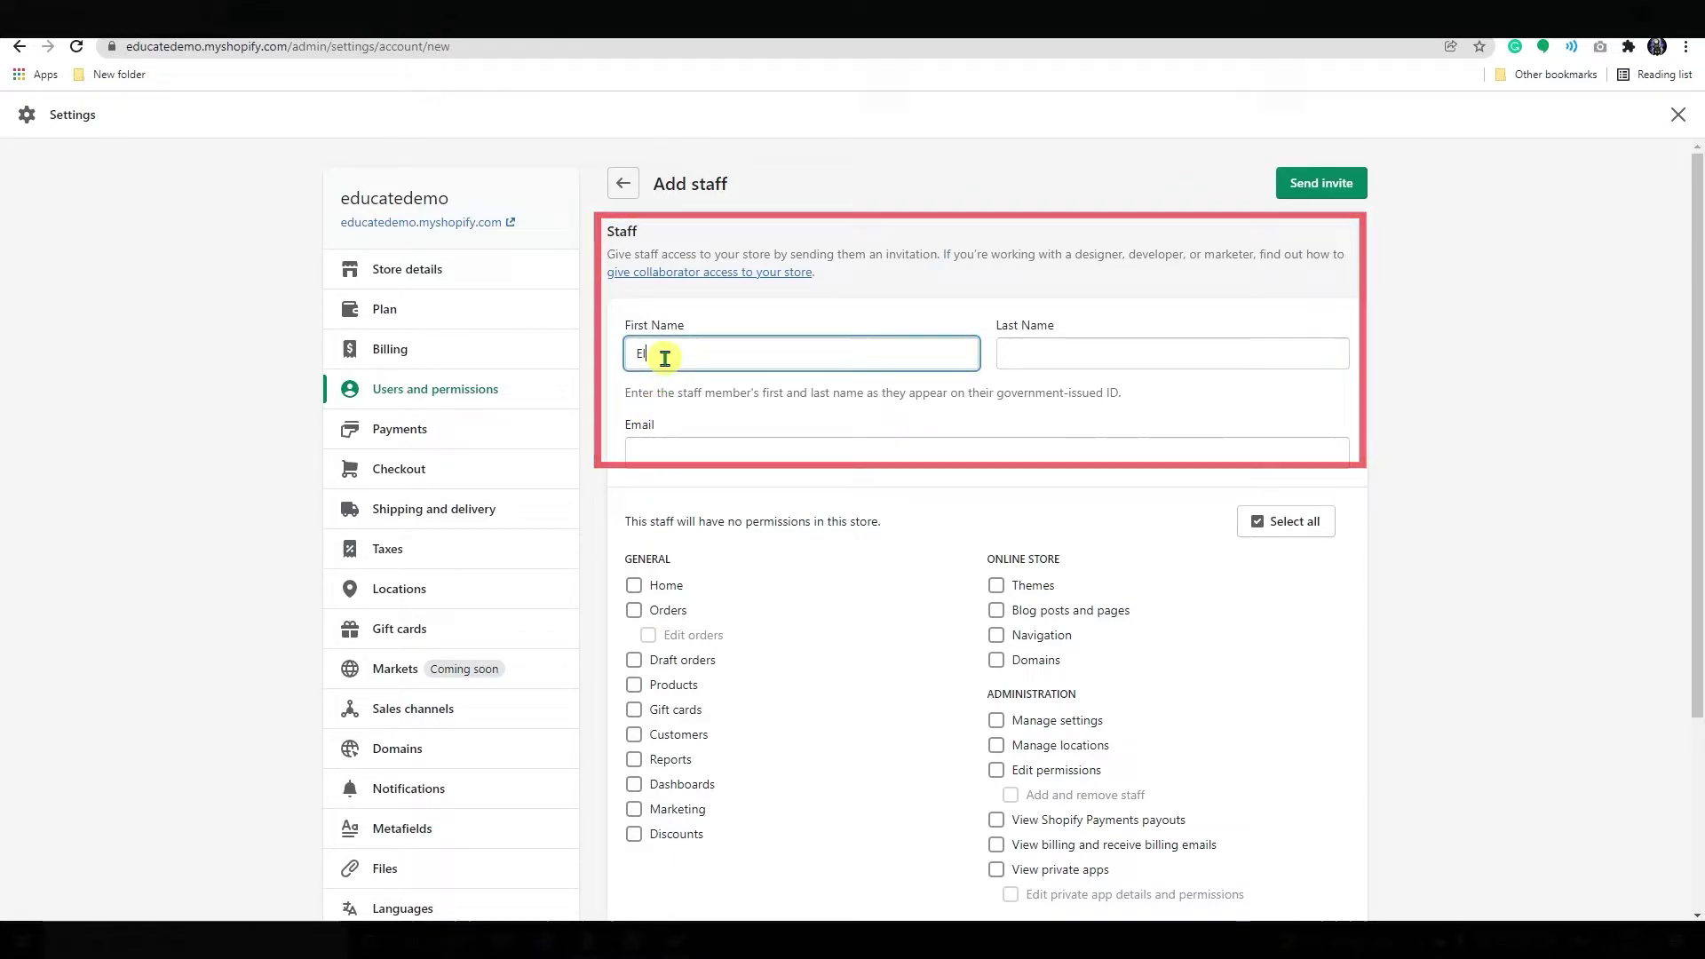
left_click(1111, 359)
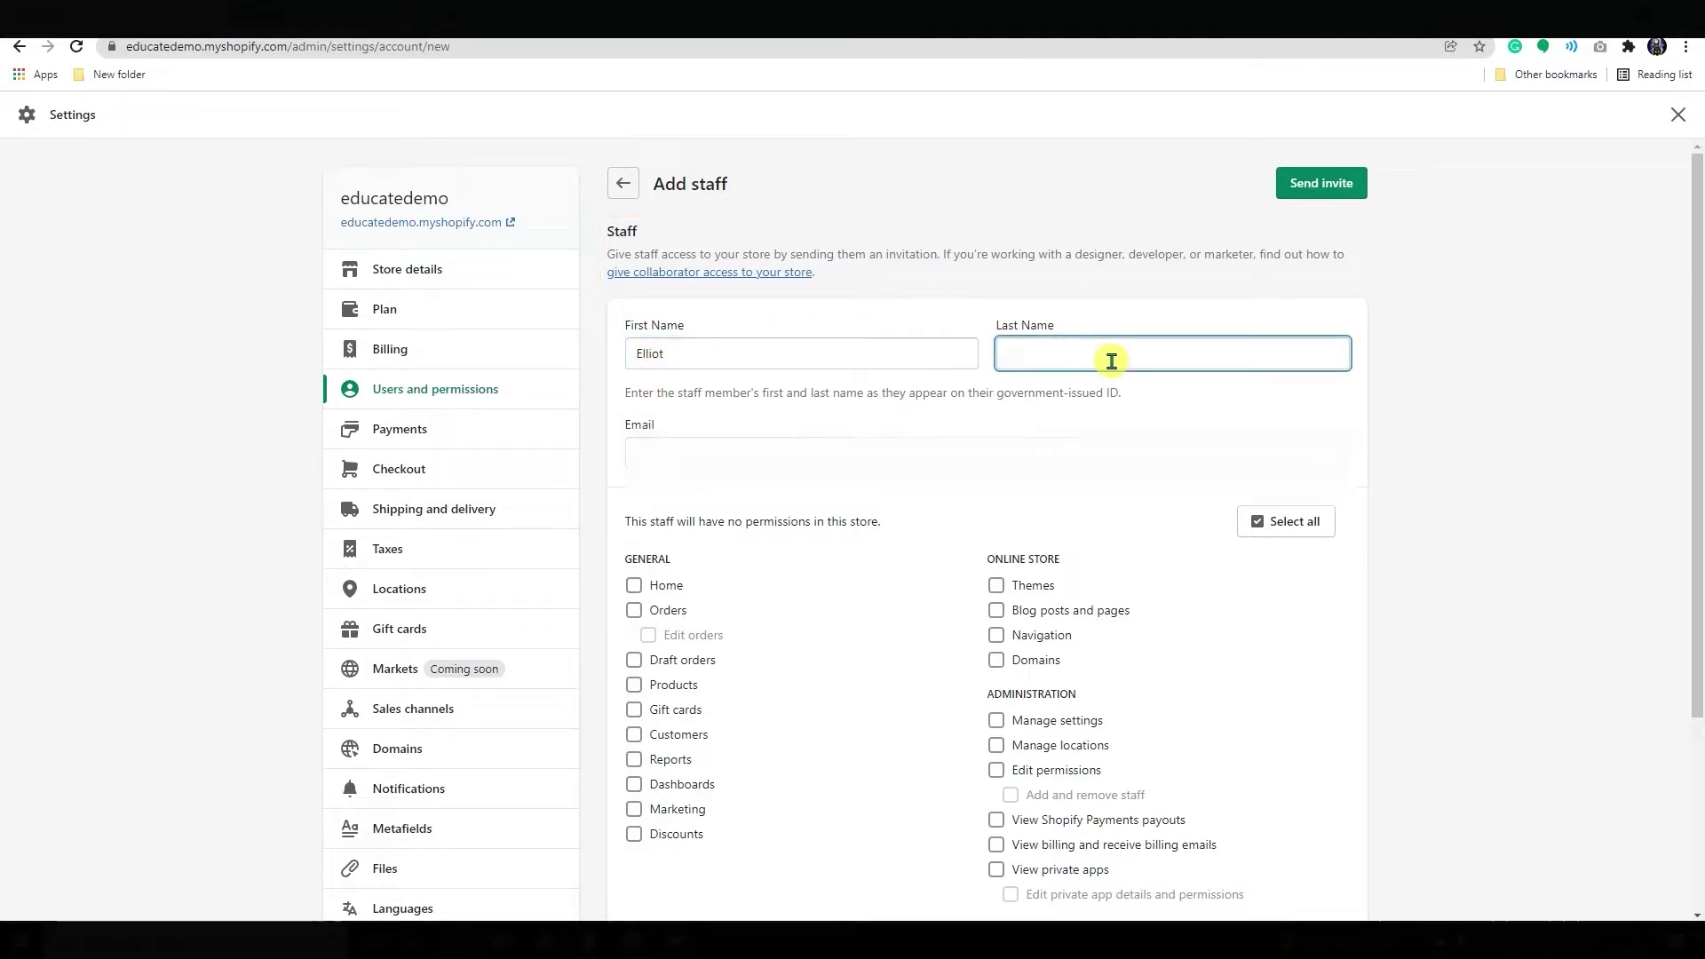
type("ohn")
left_click(968, 462)
left_click(814, 489)
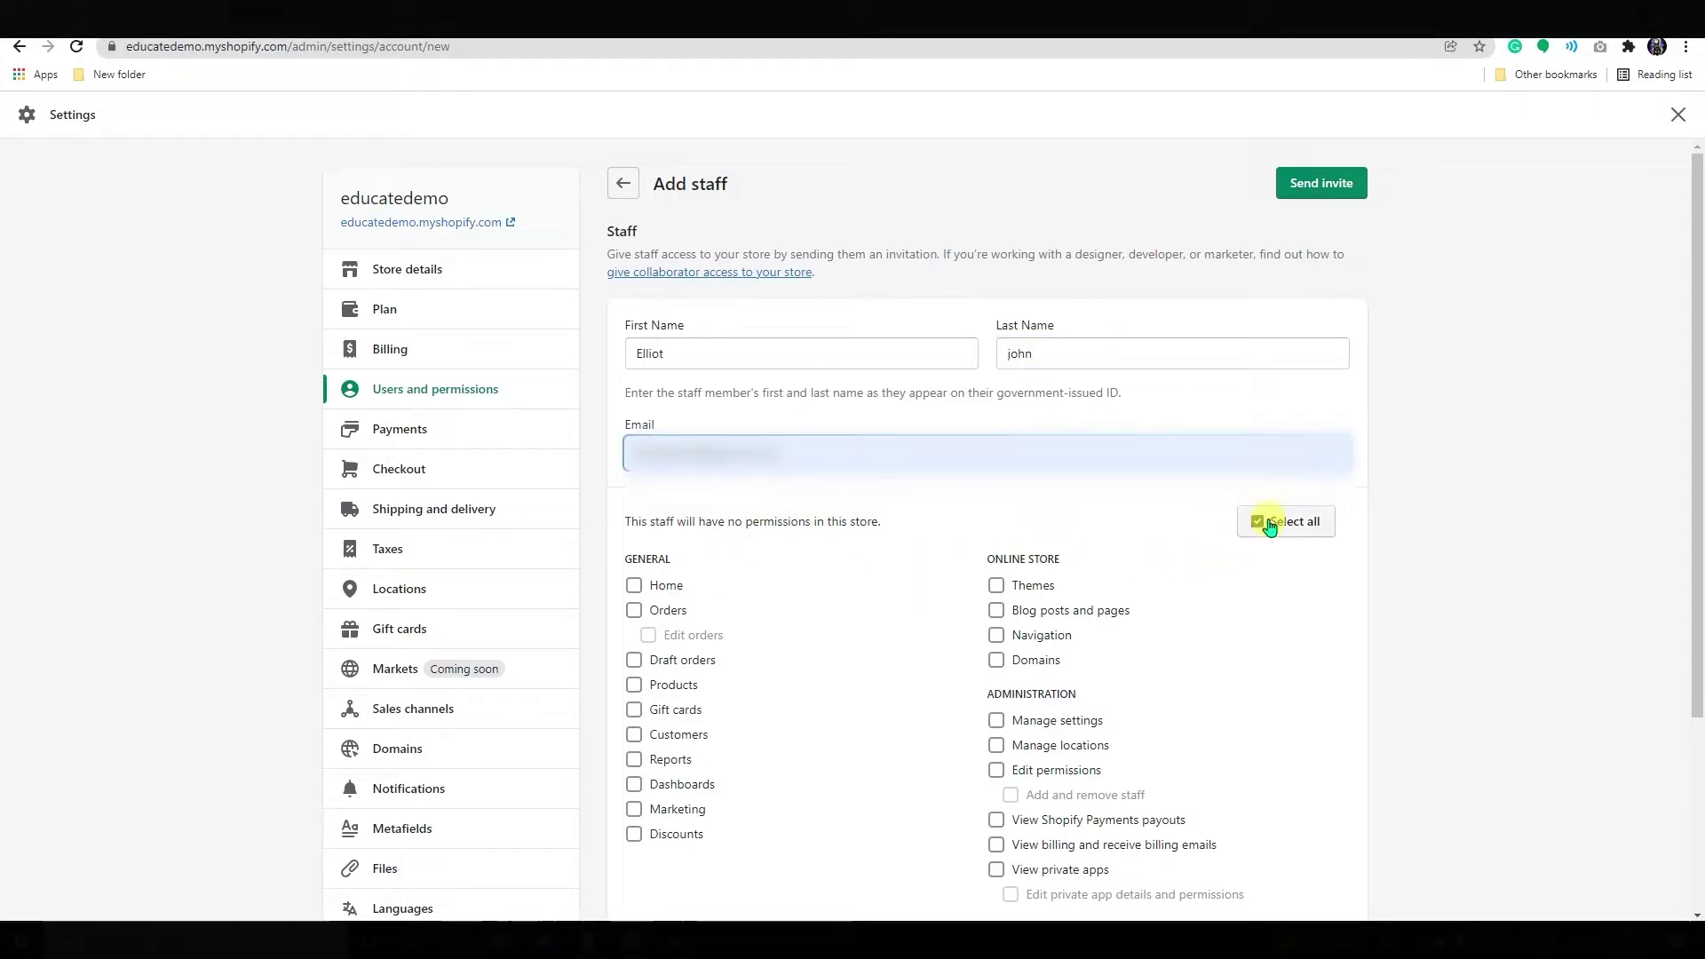
scroll(1265, 643, "down", 1)
scroll(1263, 636, "down", 3)
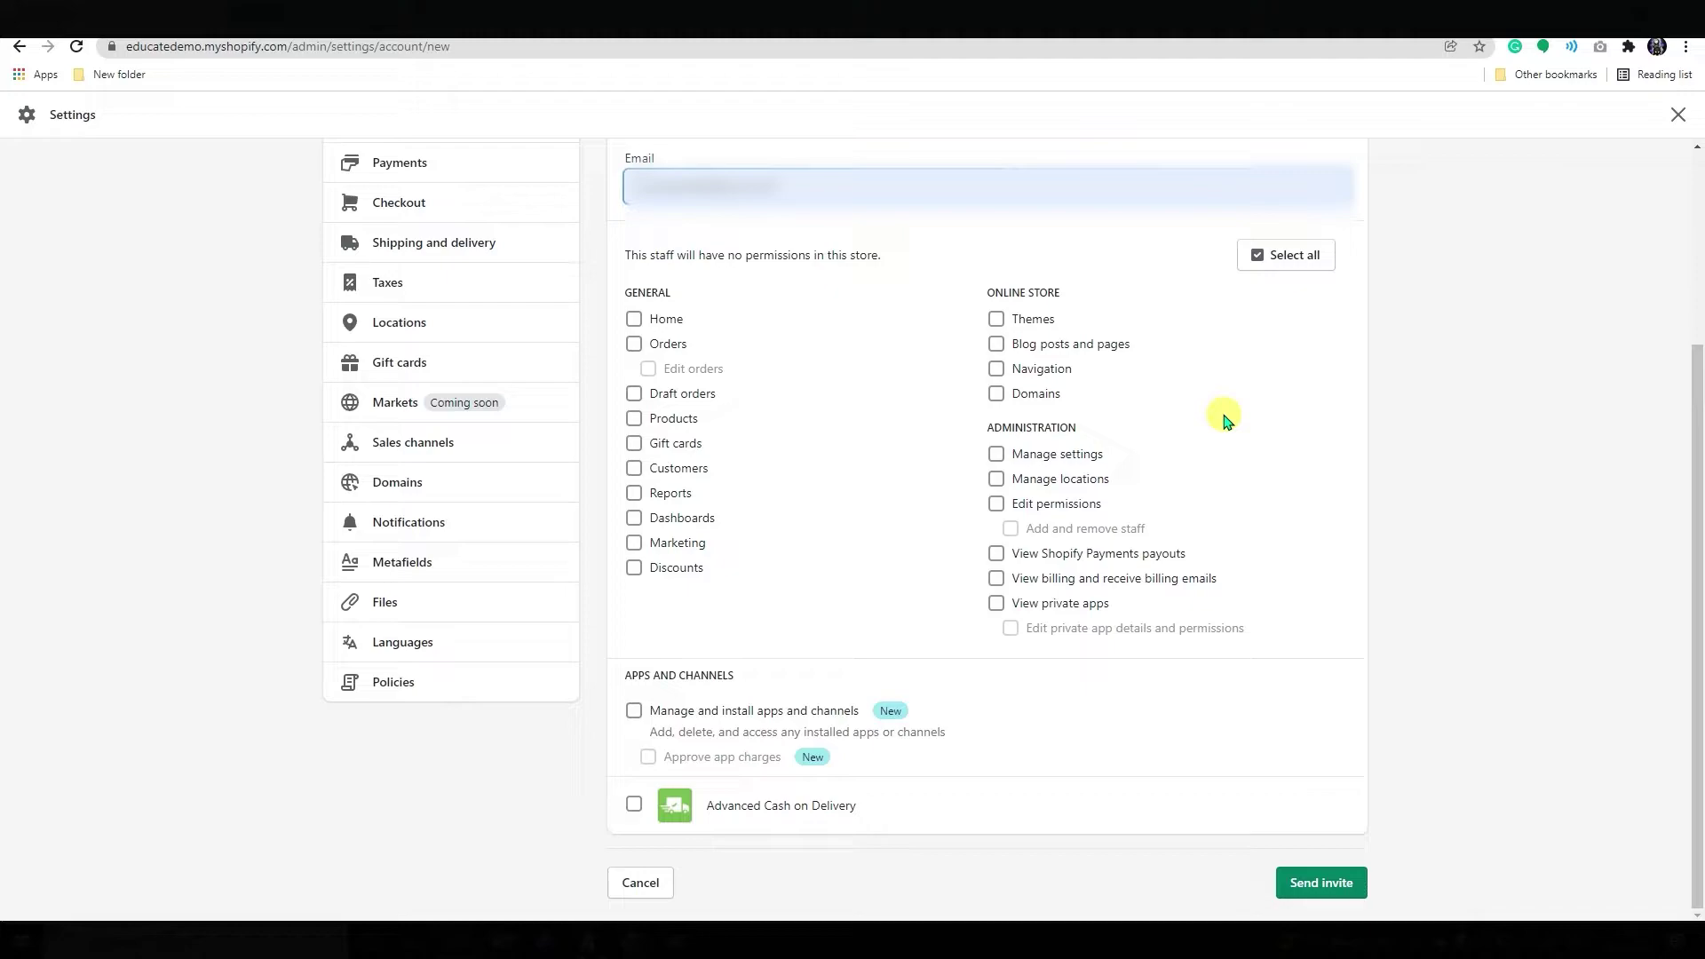
Grant Home, Draft orders, Gift cards and all other permissions except apps and channels, then send the invite.
left_click(634, 320)
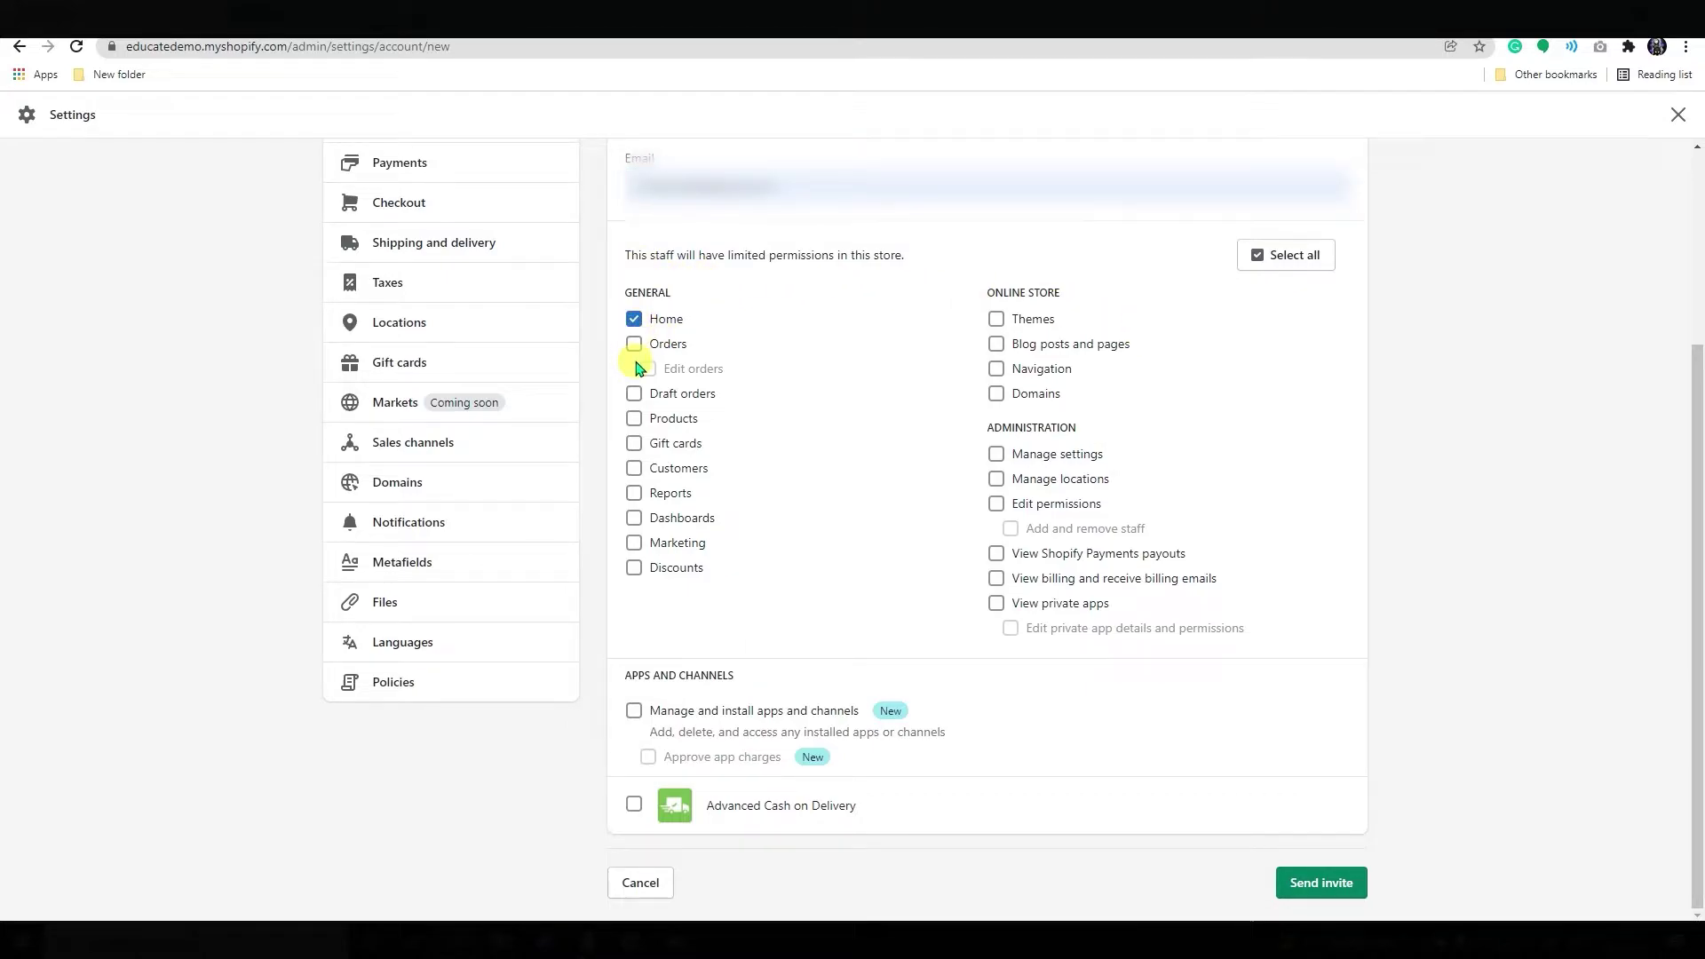
left_click(634, 394)
left_click(634, 442)
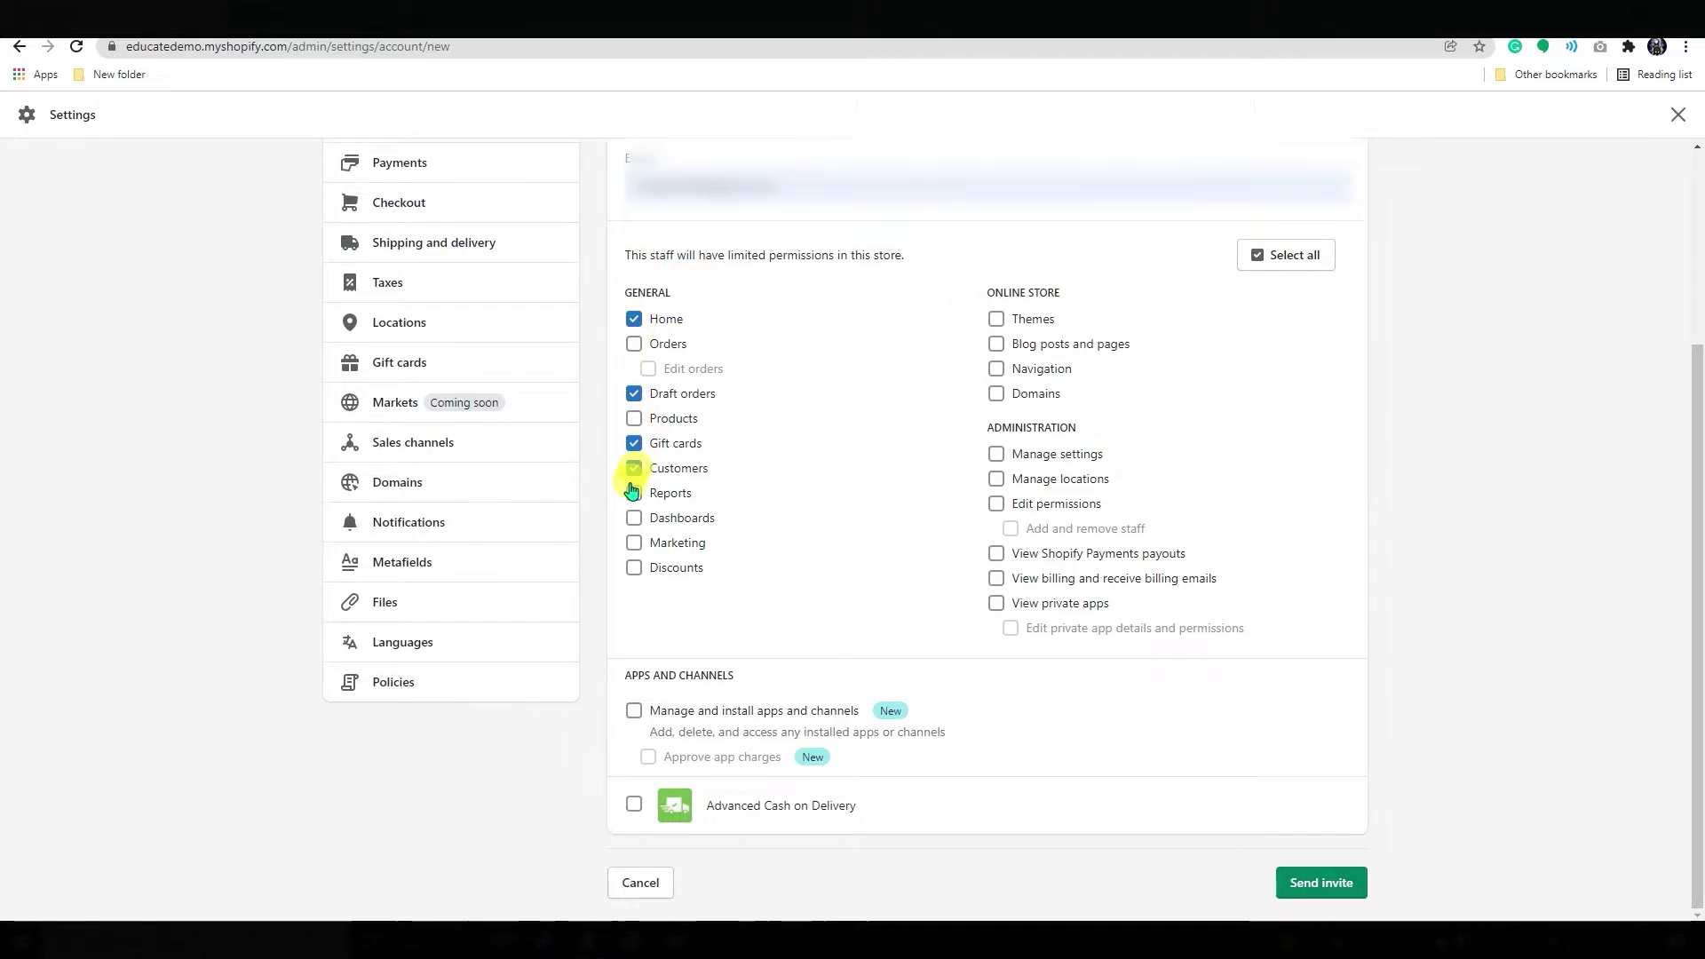
left_click(634, 493)
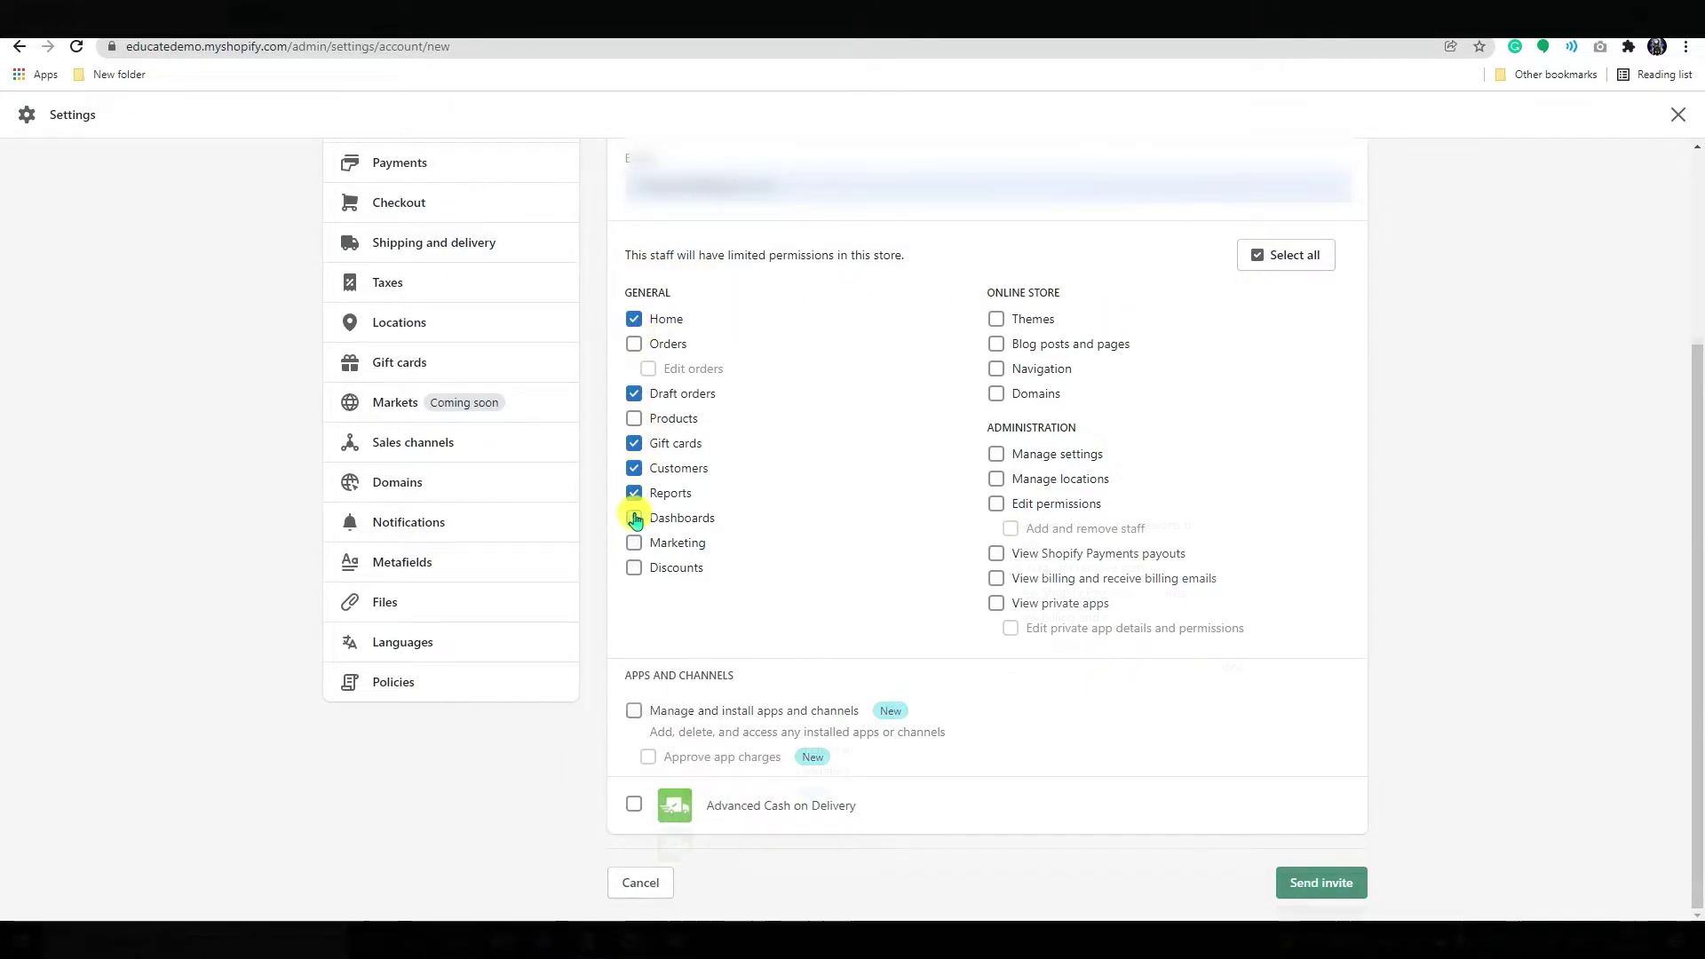
left_click(1261, 261)
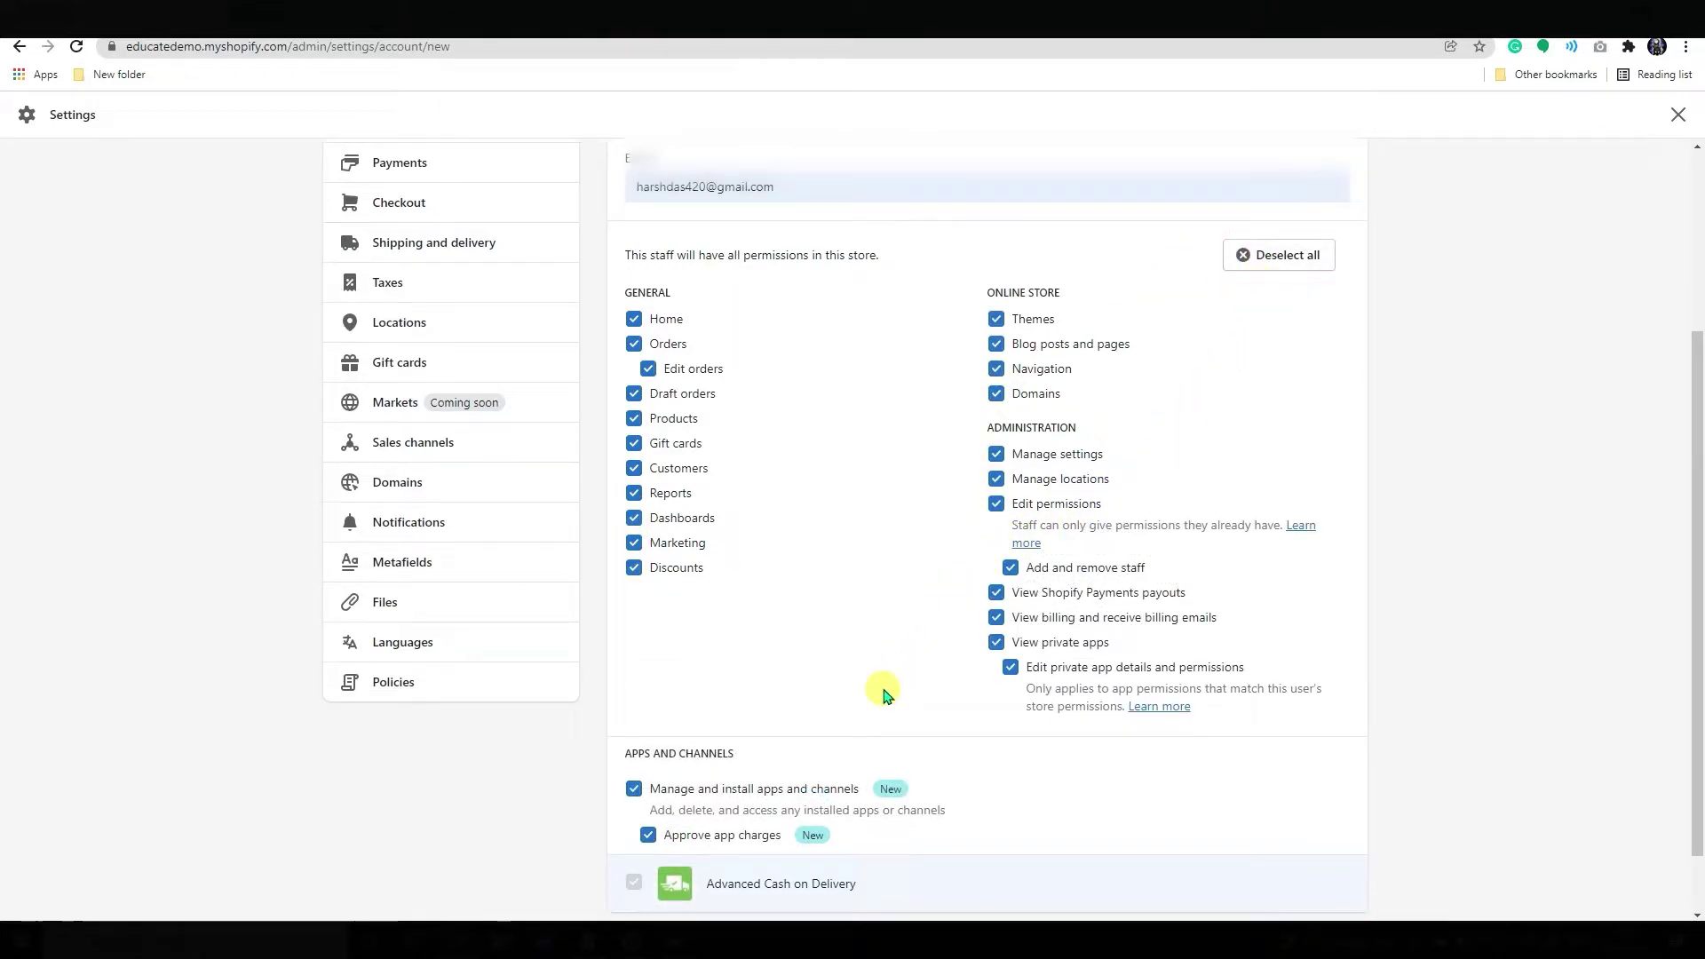
scroll(879, 703, "down", 1)
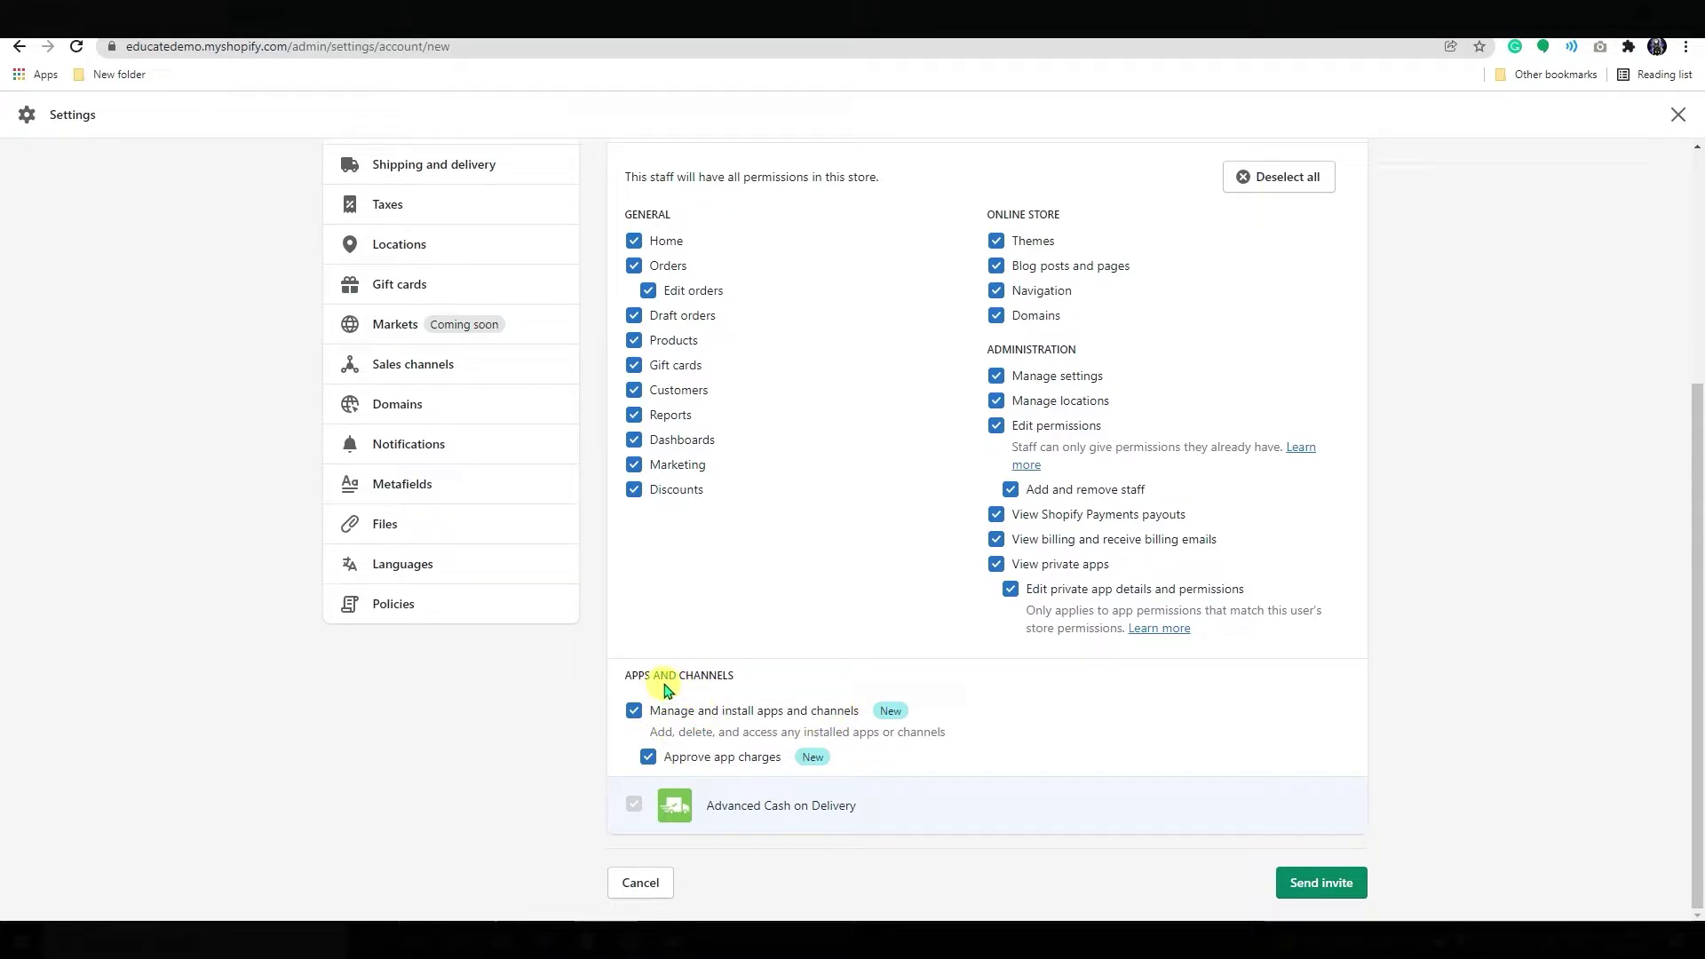
left_click(664, 710)
left_click(1320, 883)
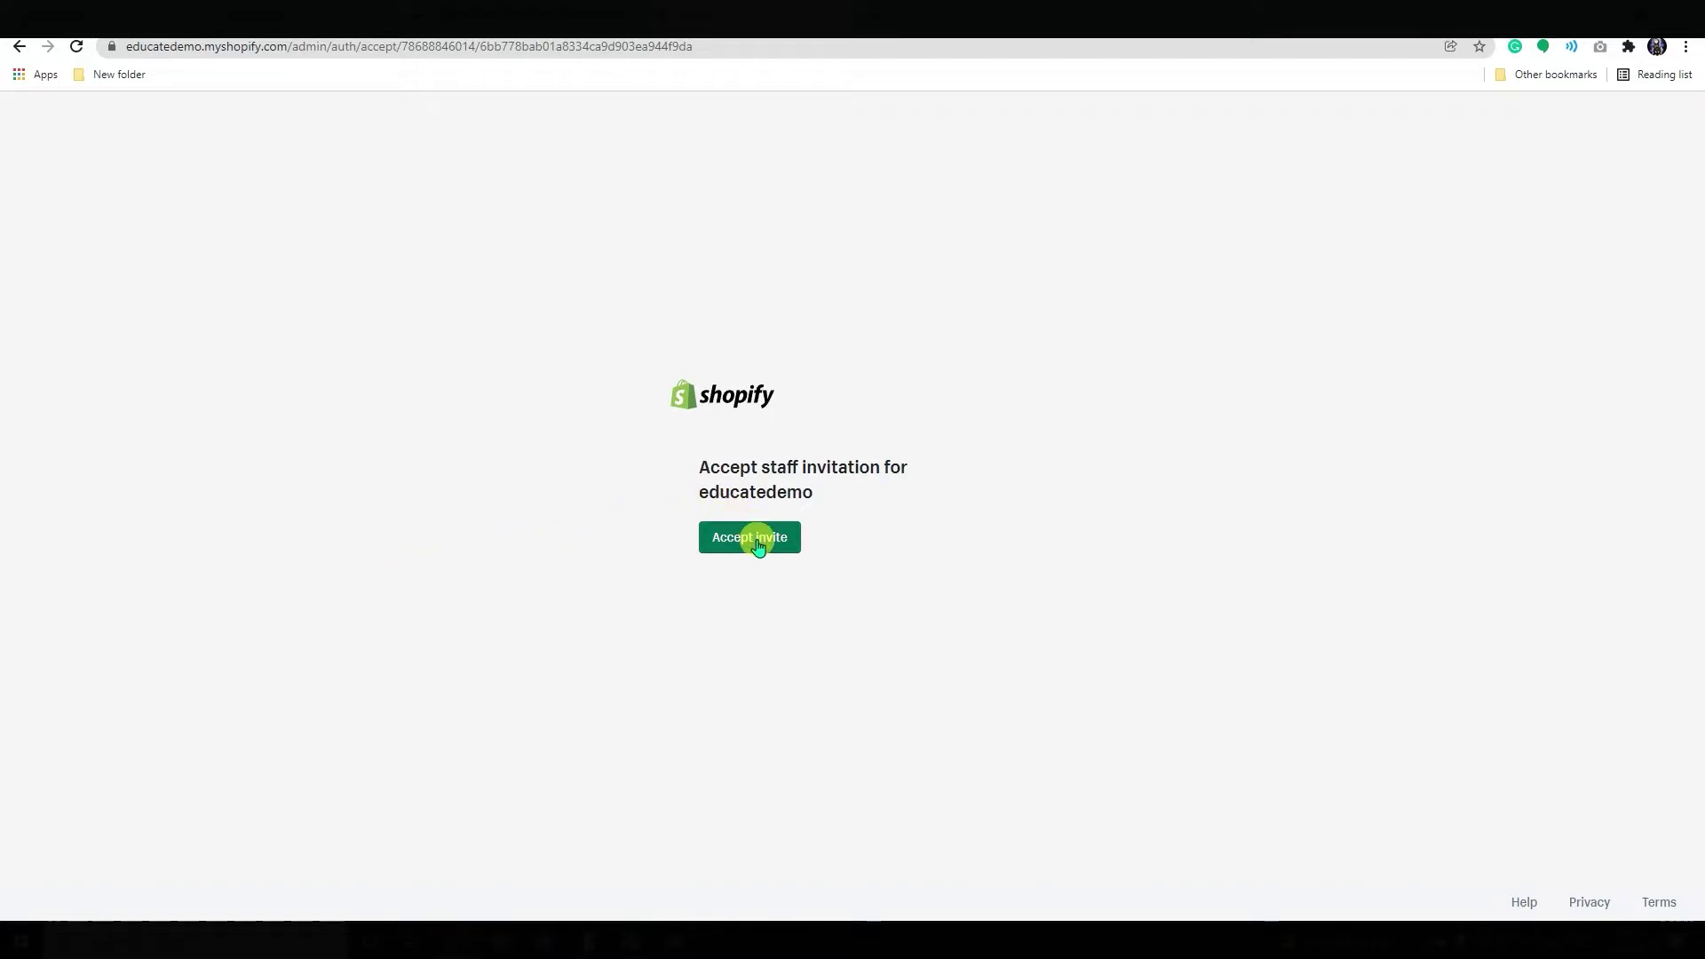
Accept the educatedemo staff invitation to enter the admin as Elliot john.
left_click(733, 549)
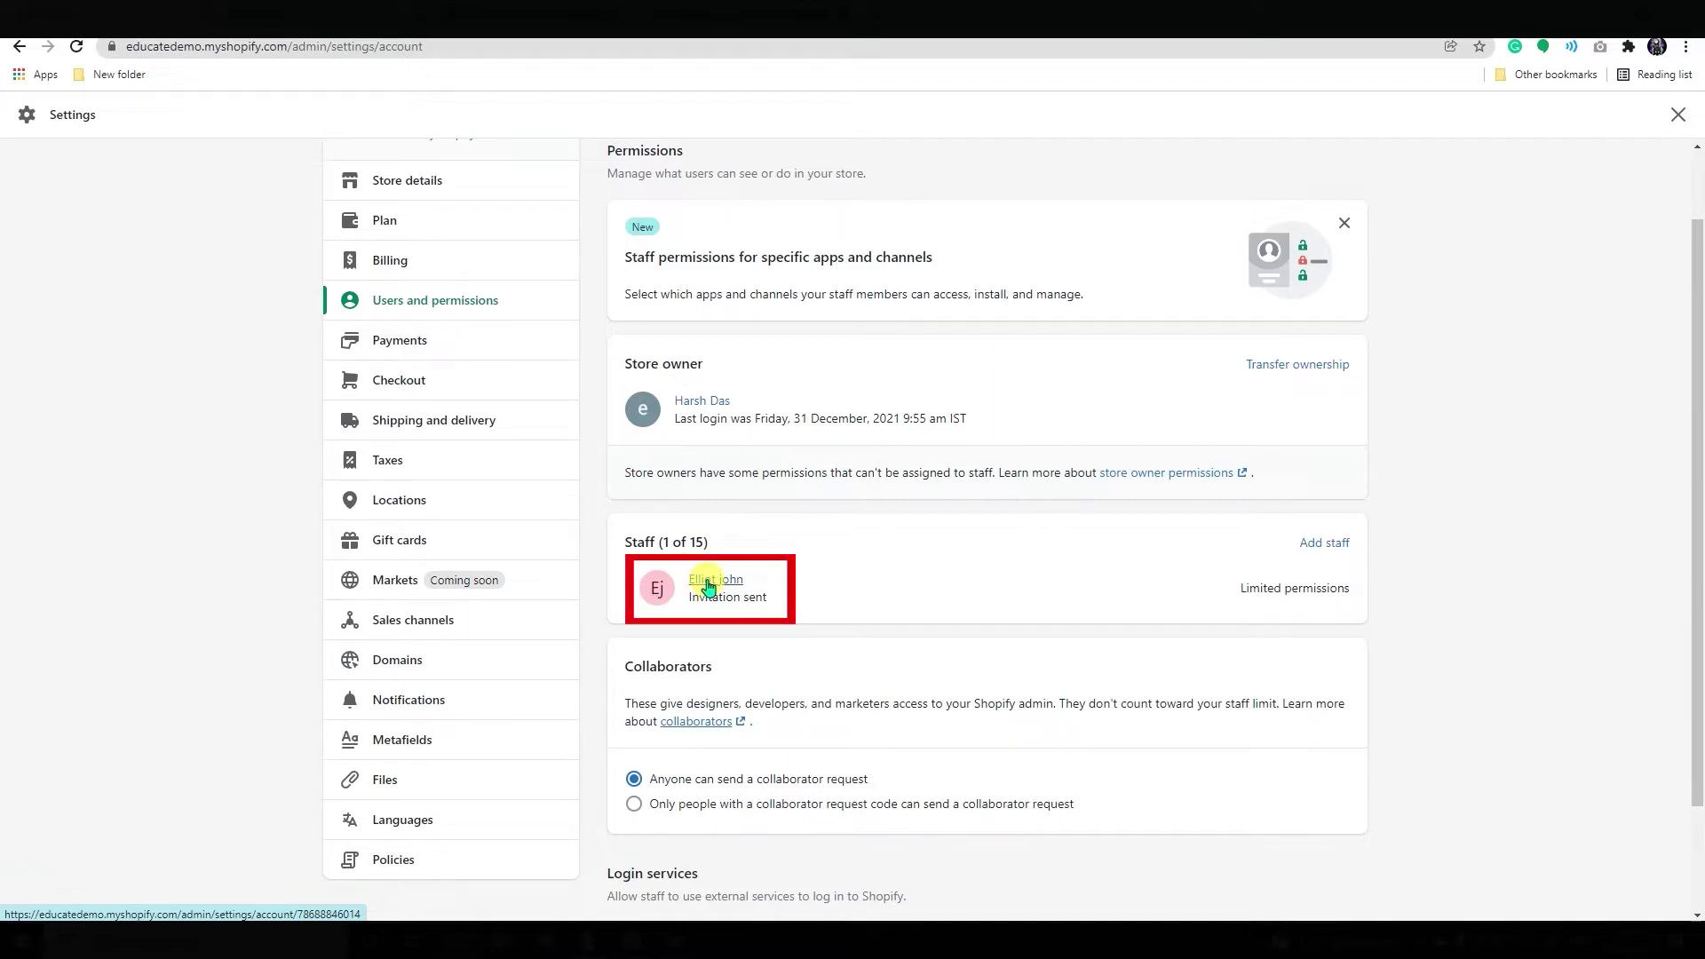
left_click(719, 587)
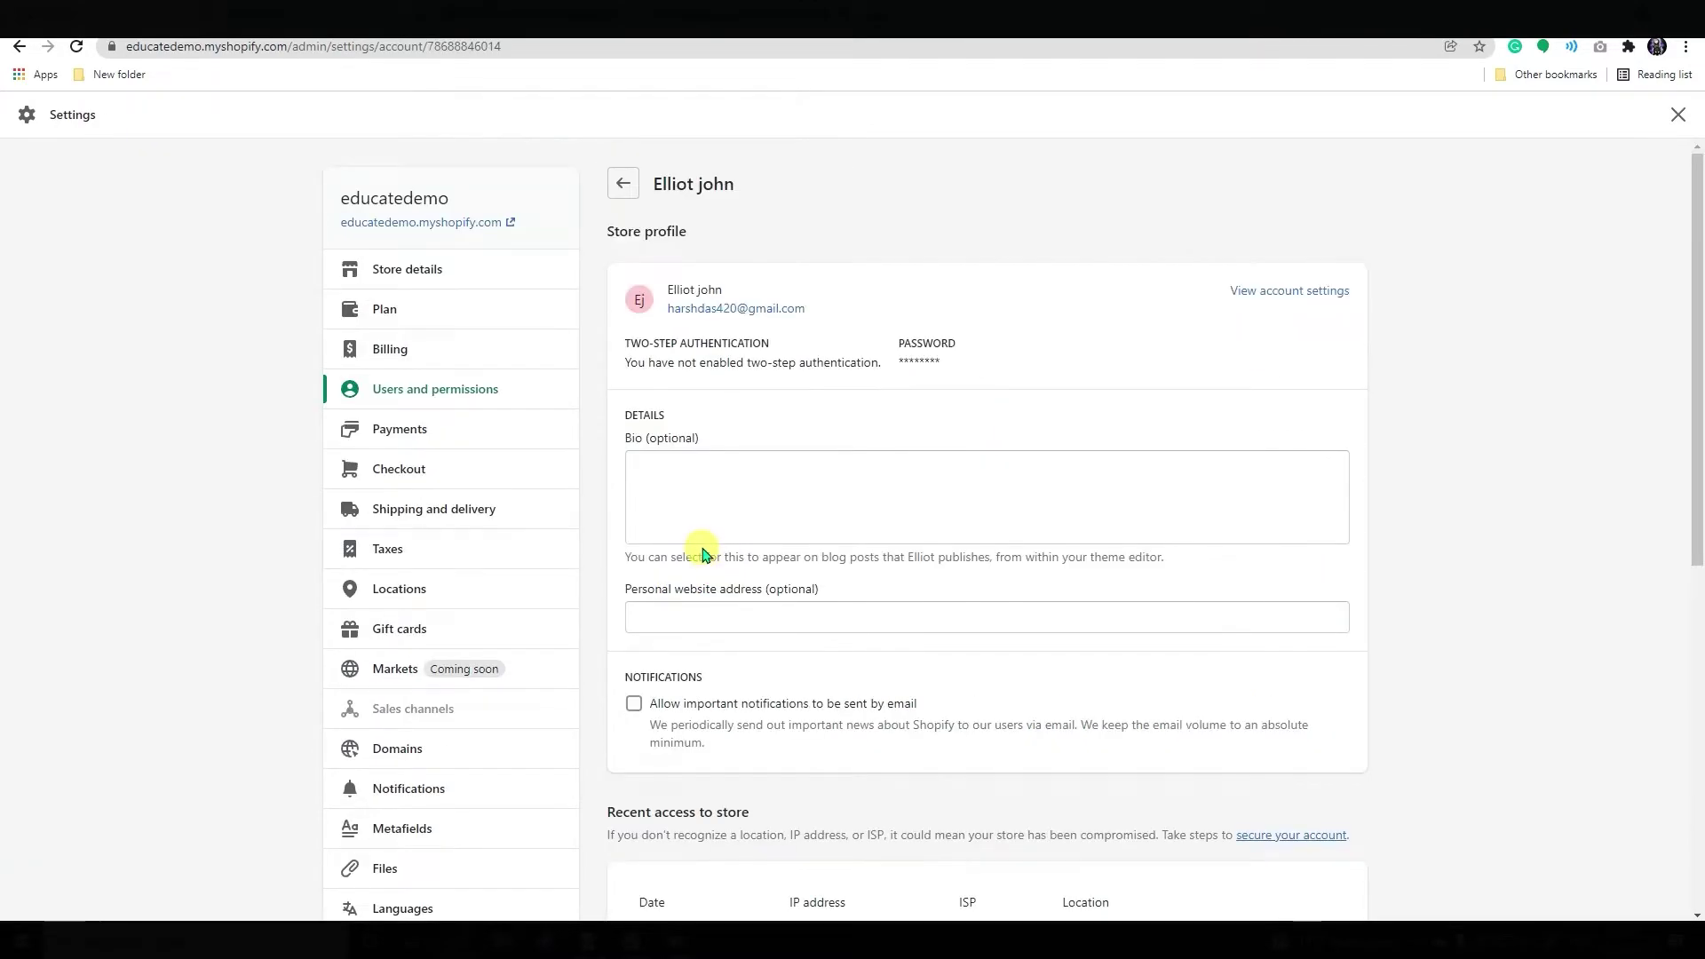
left_click(668, 481)
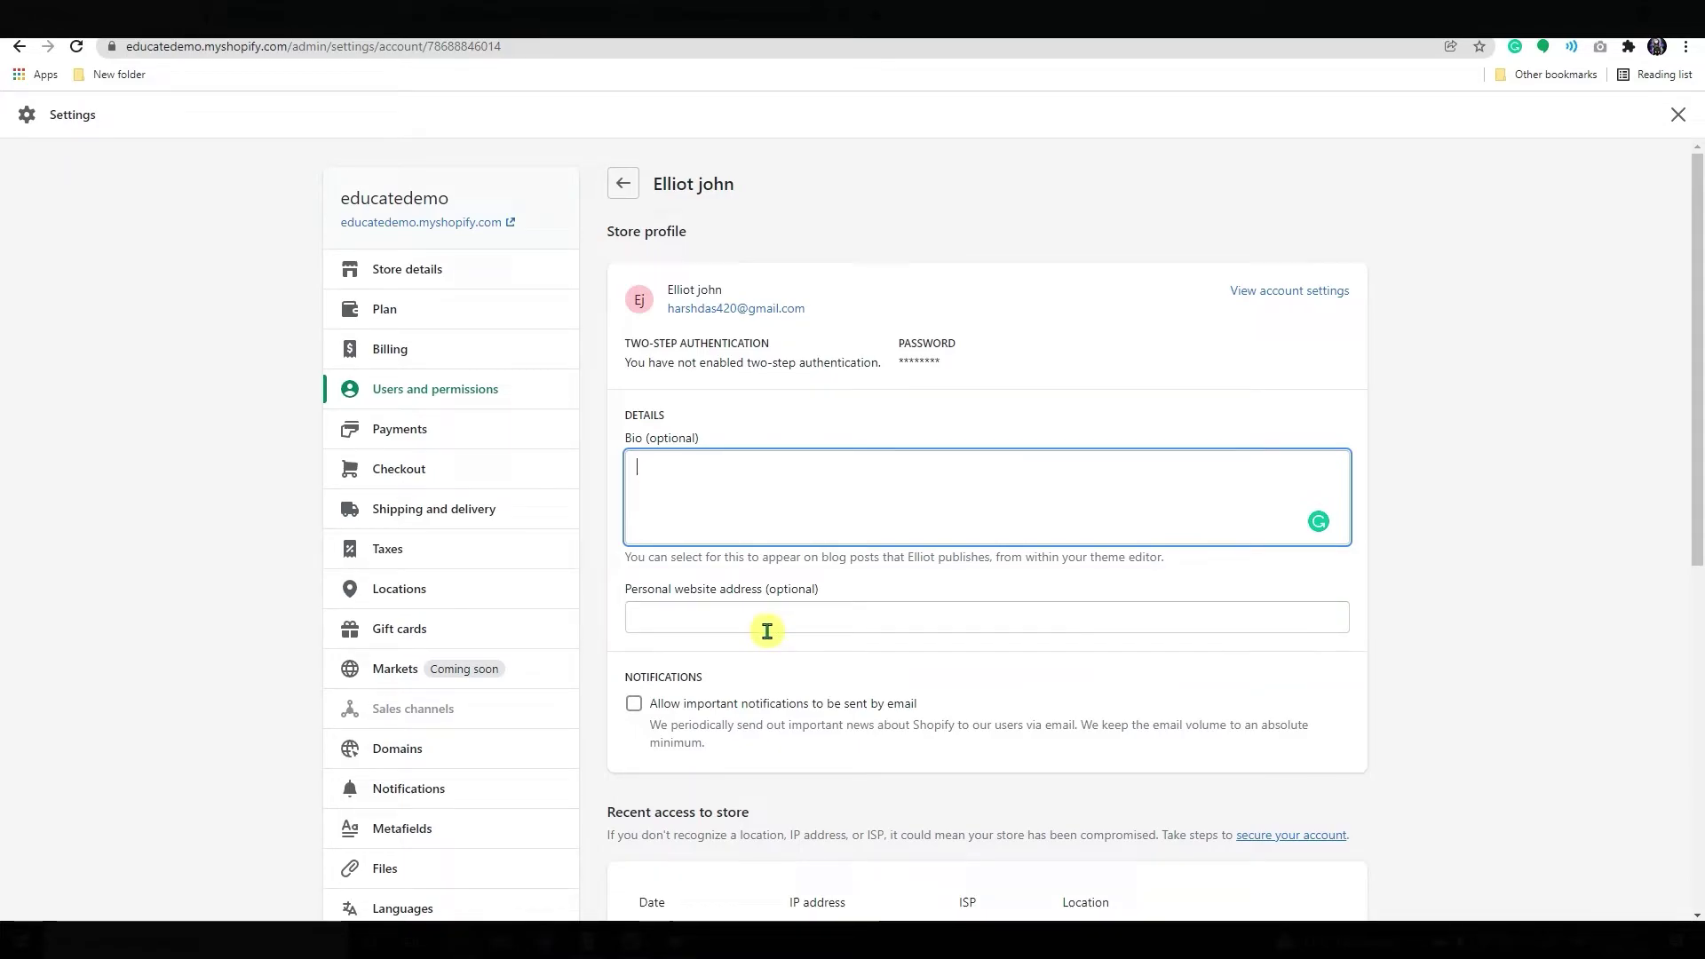
scroll(754, 652, "down", 1)
scroll(755, 651, "down", 2)
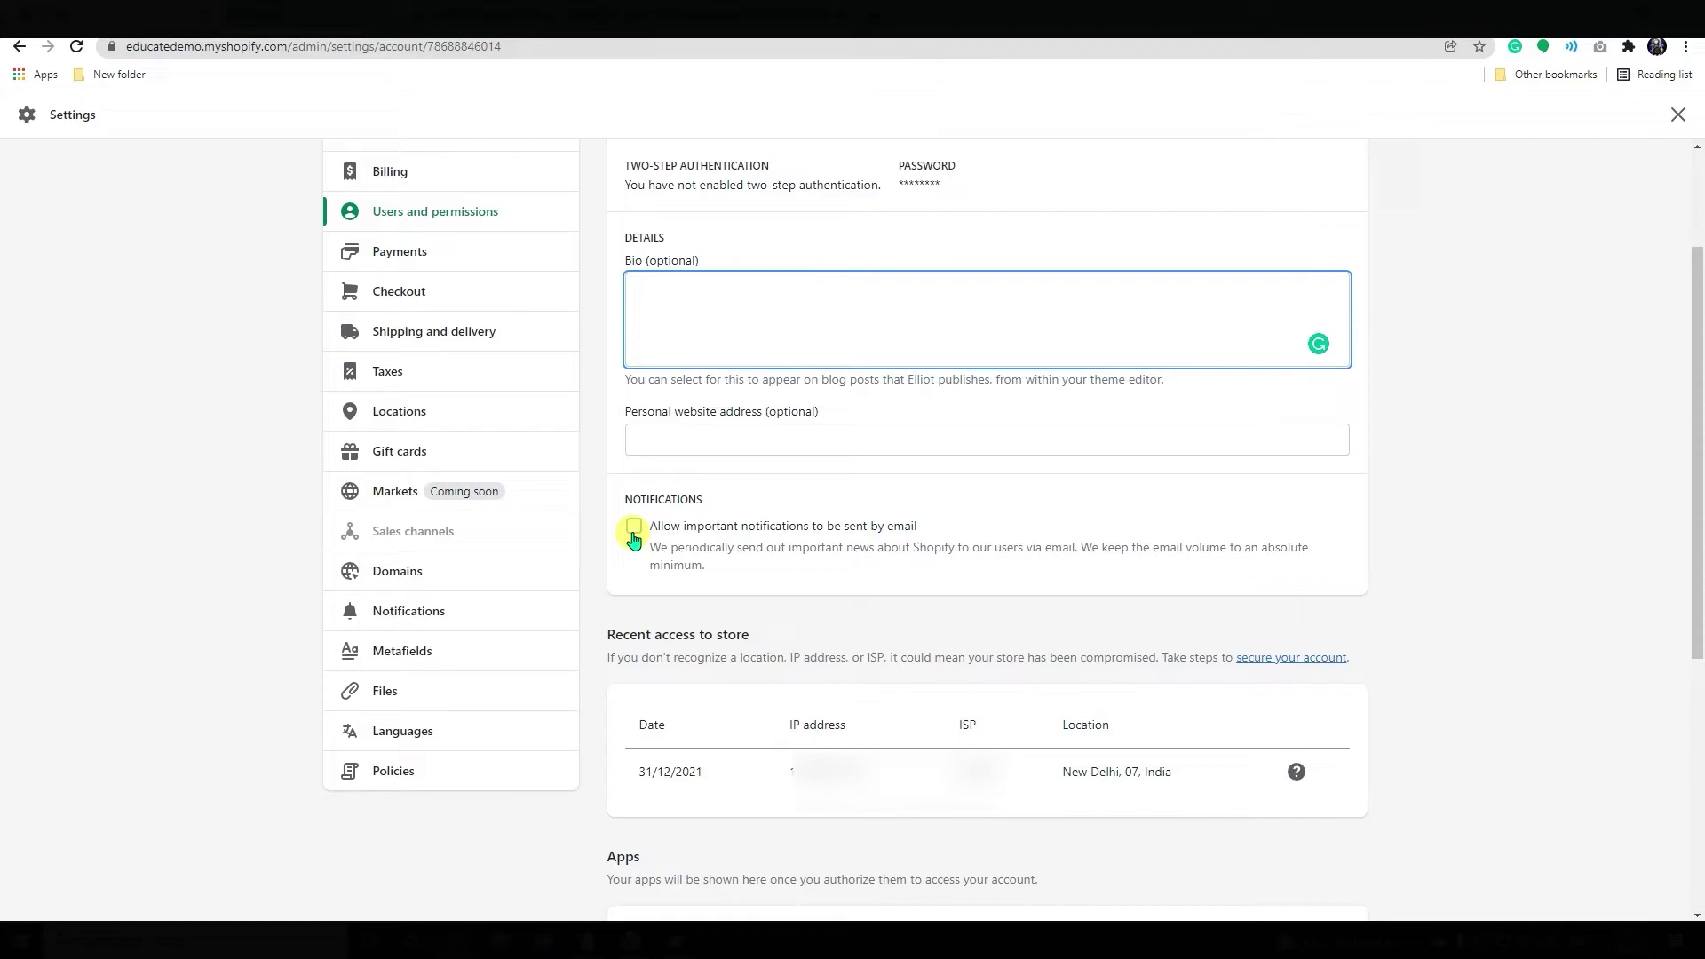
scroll(629, 543, "down", 1)
scroll(634, 536, "down", 2)
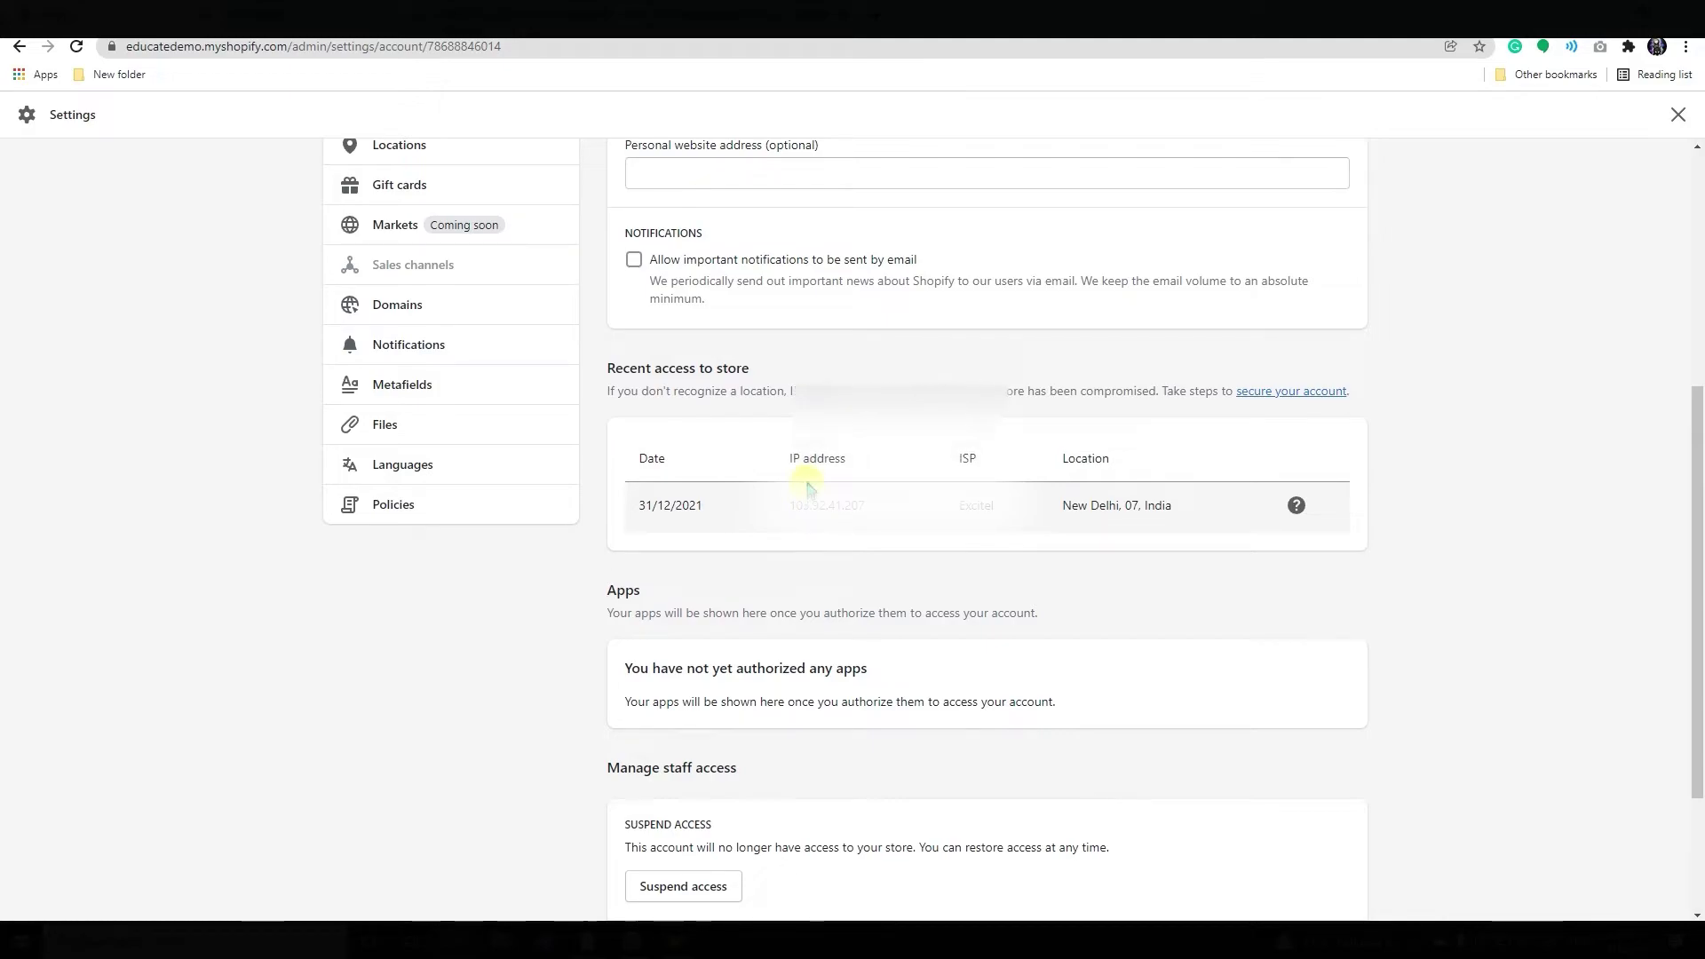
scroll(827, 506, "down", 2)
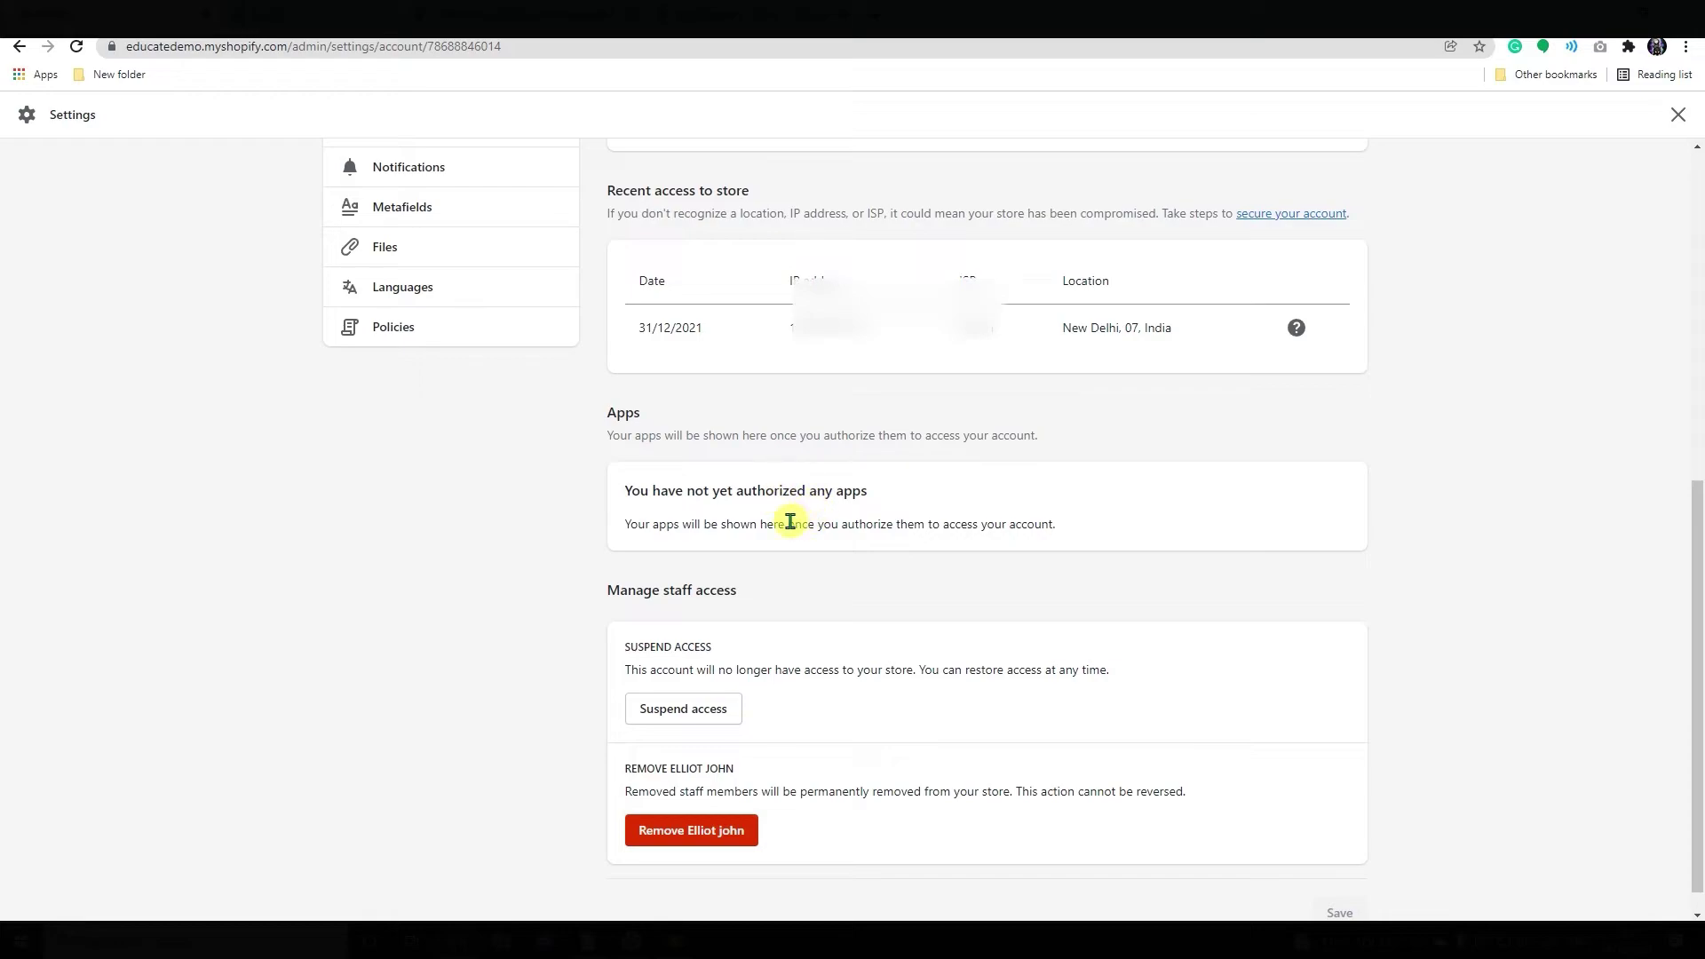
scroll(774, 507, "down", 1)
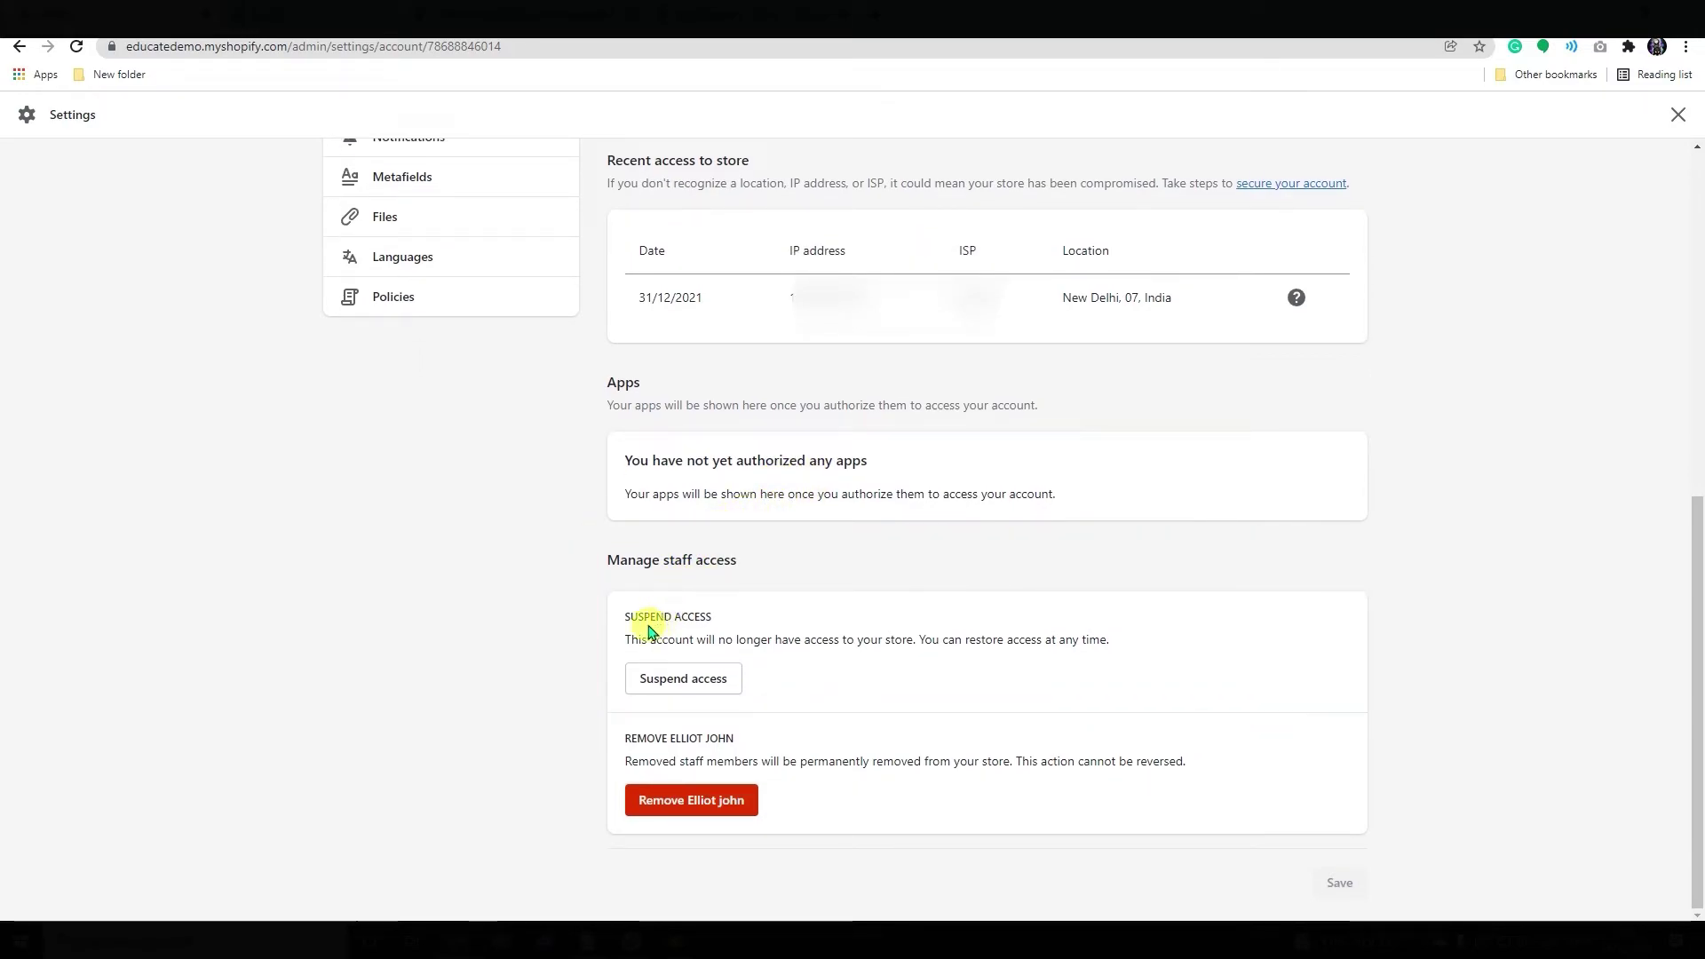
left_click(726, 678)
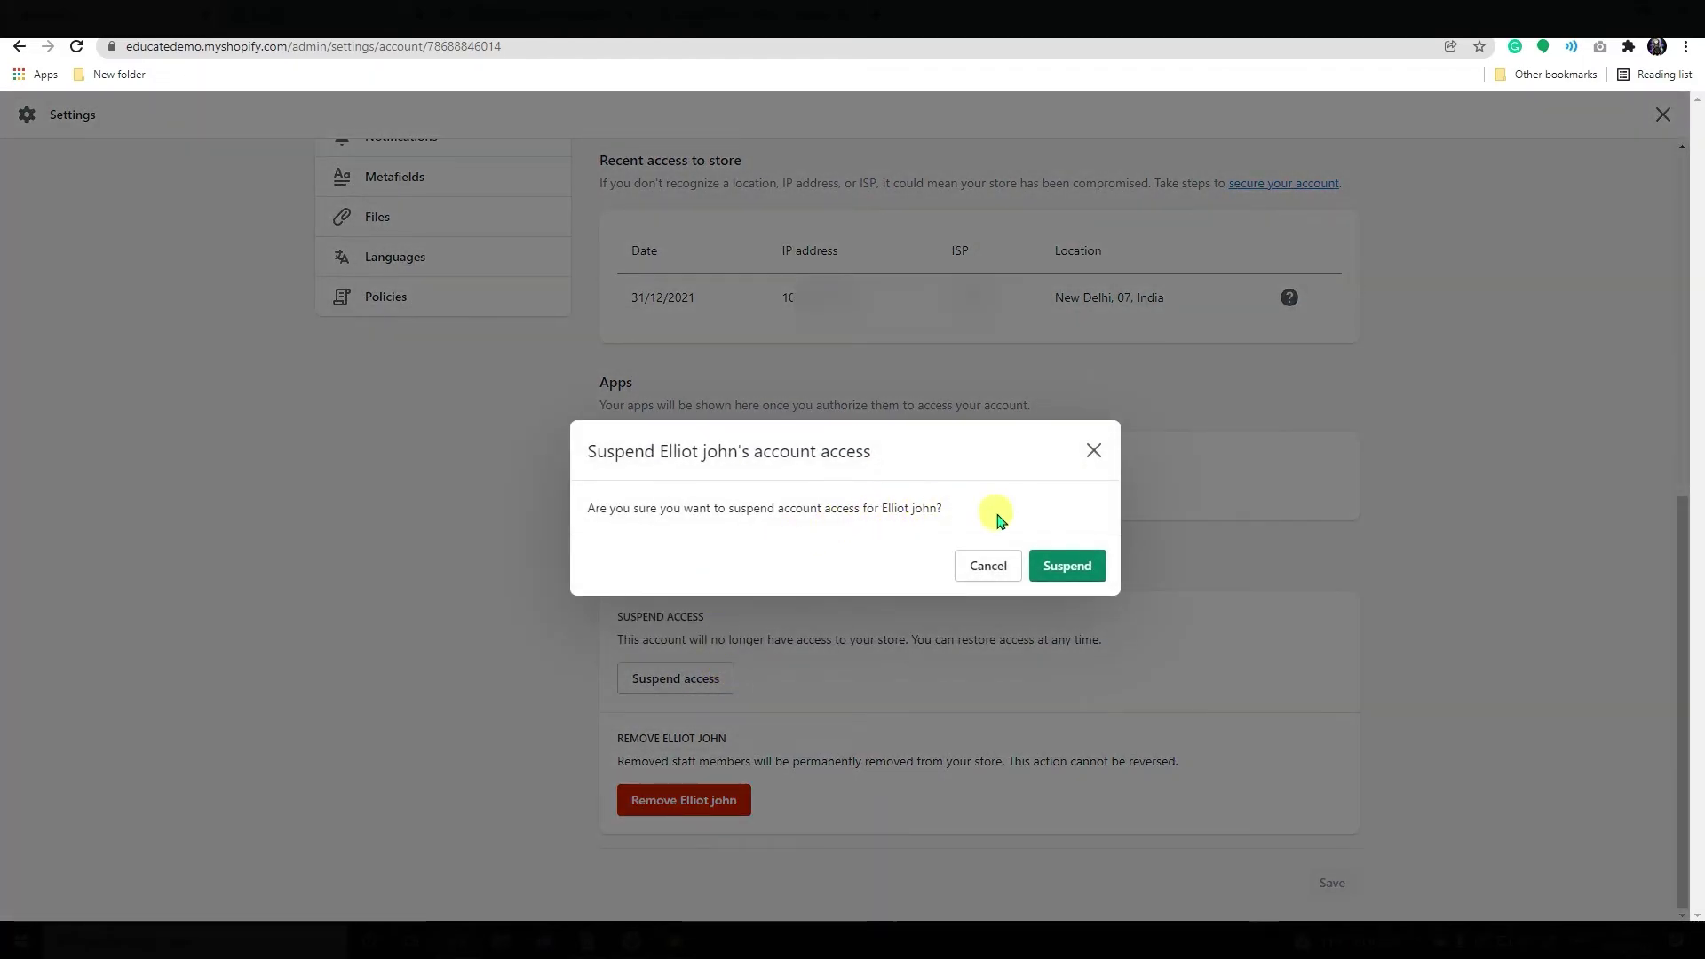
key("Escape")
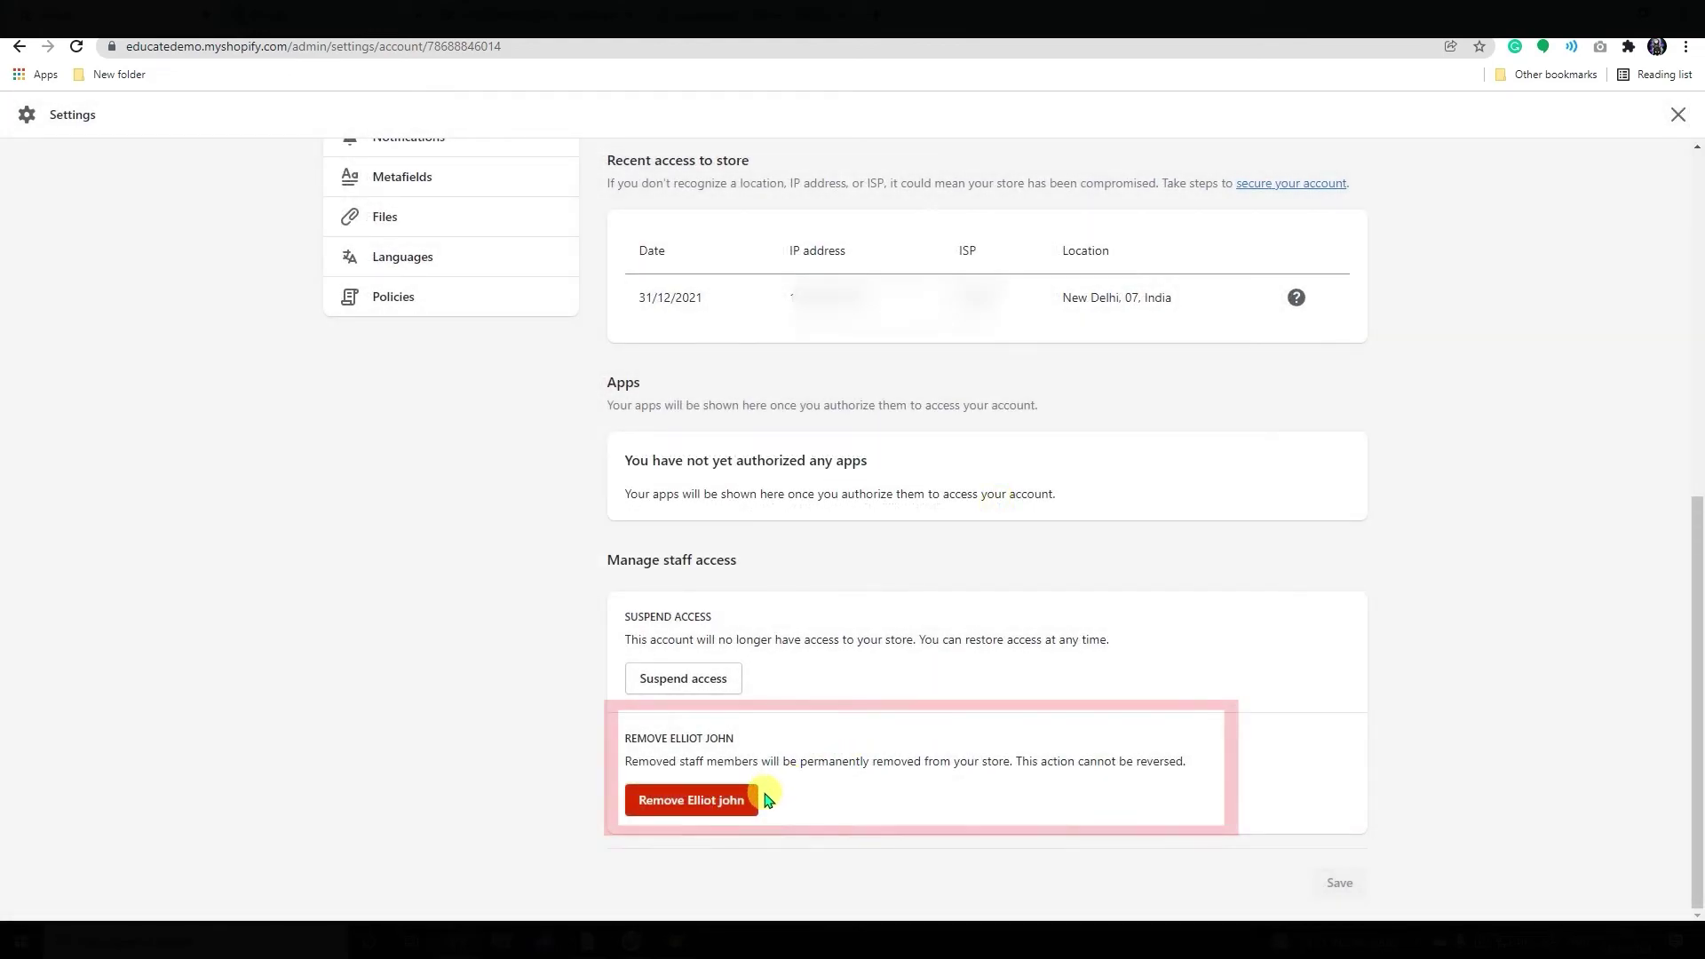
left_click(688, 803)
left_click(645, 551)
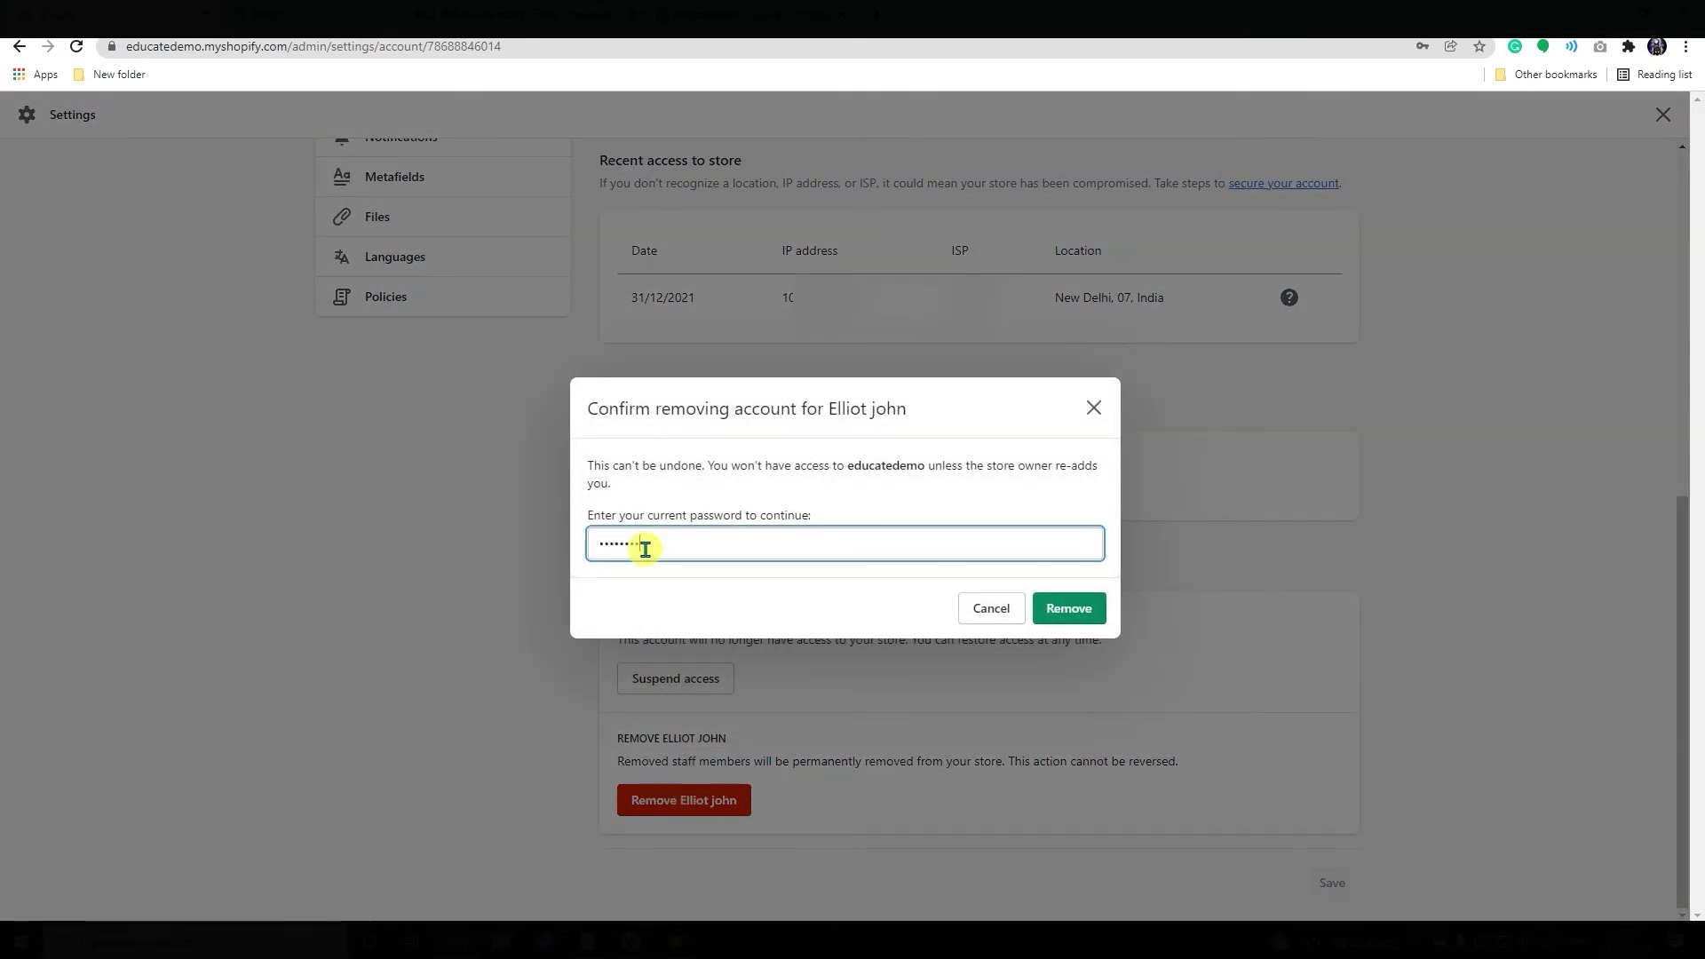
left_click(1073, 608)
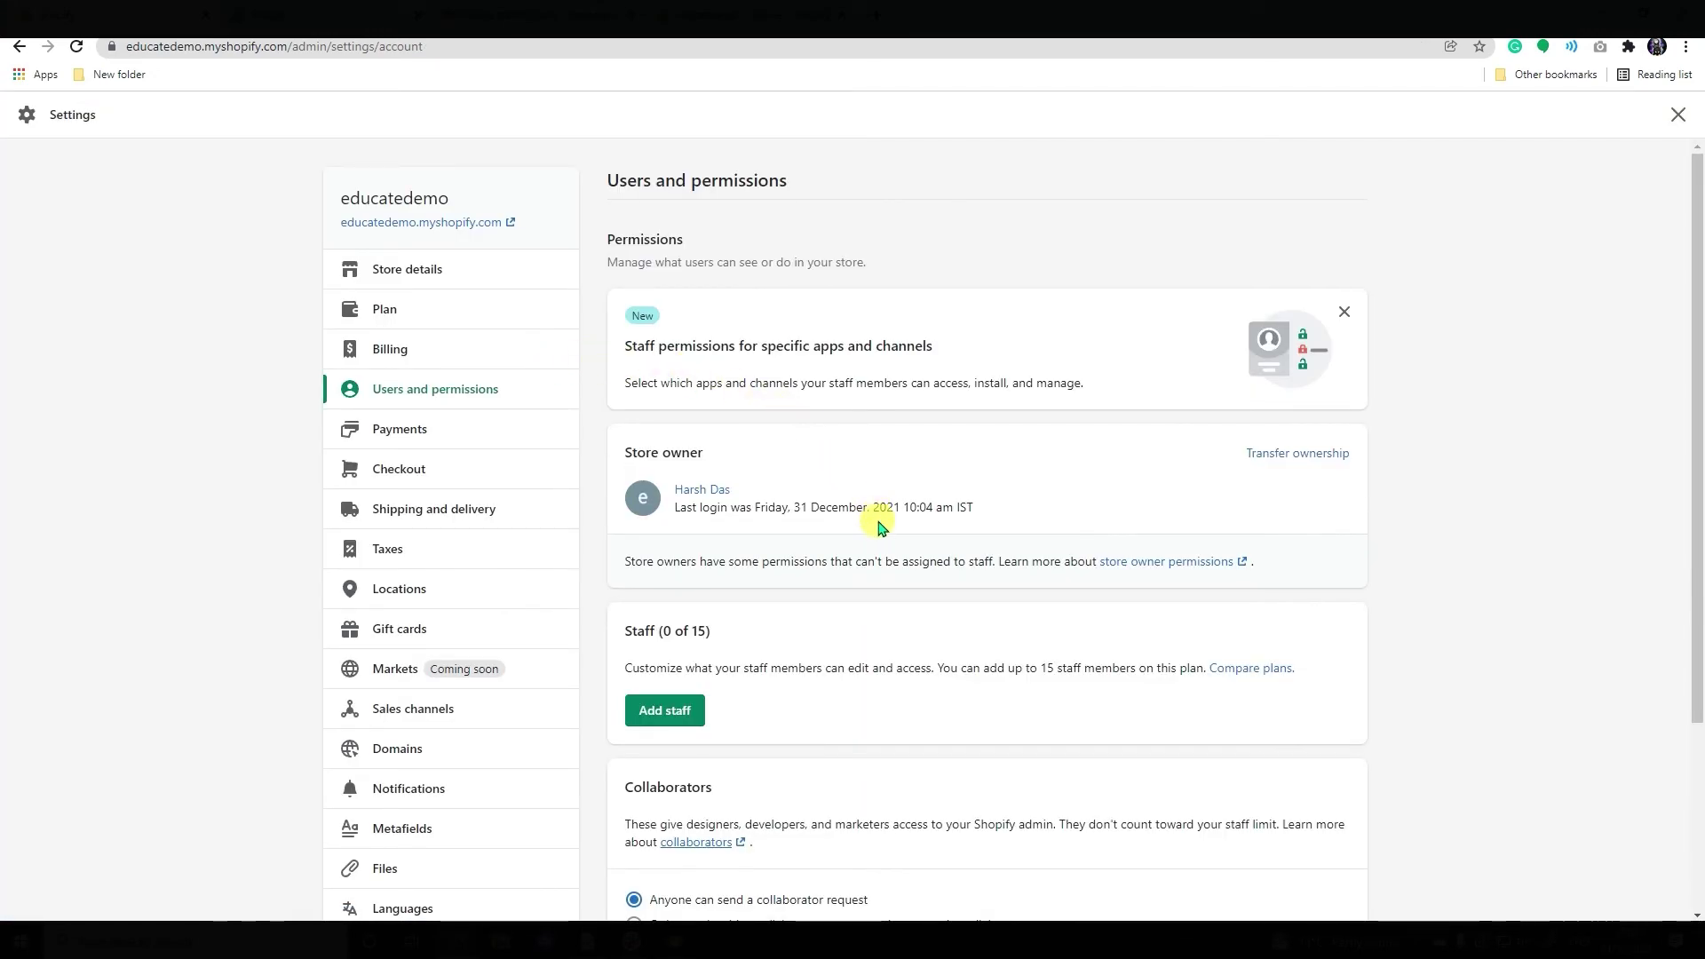
scroll(703, 606, "down", 2)
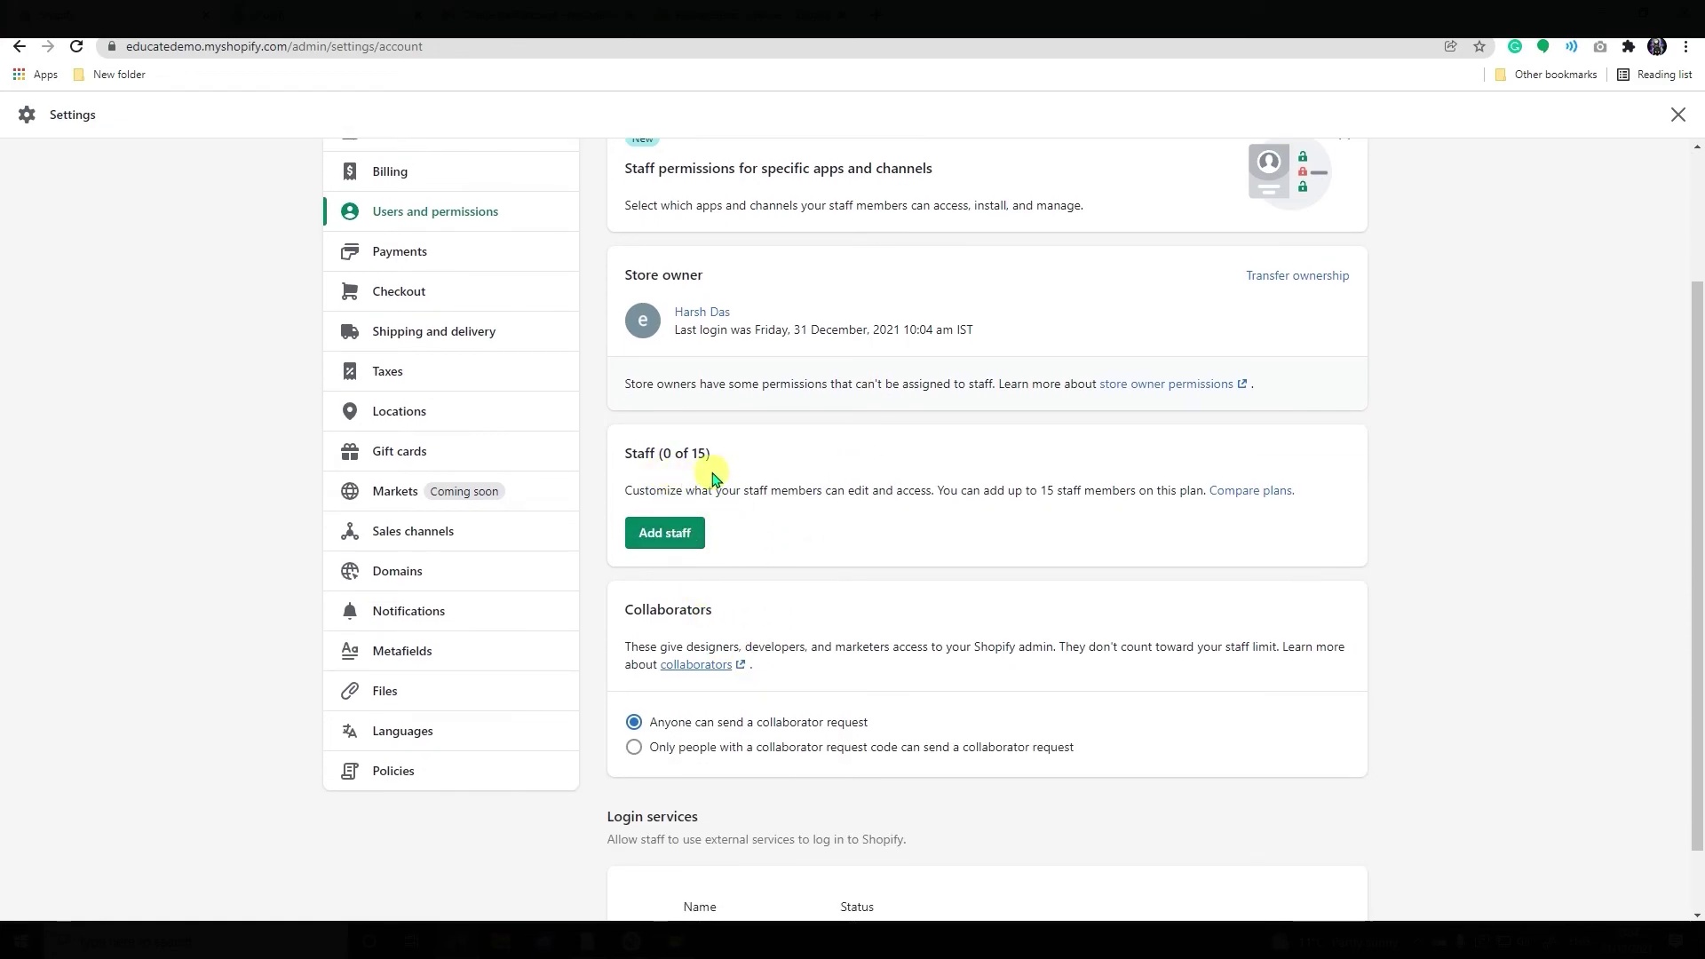